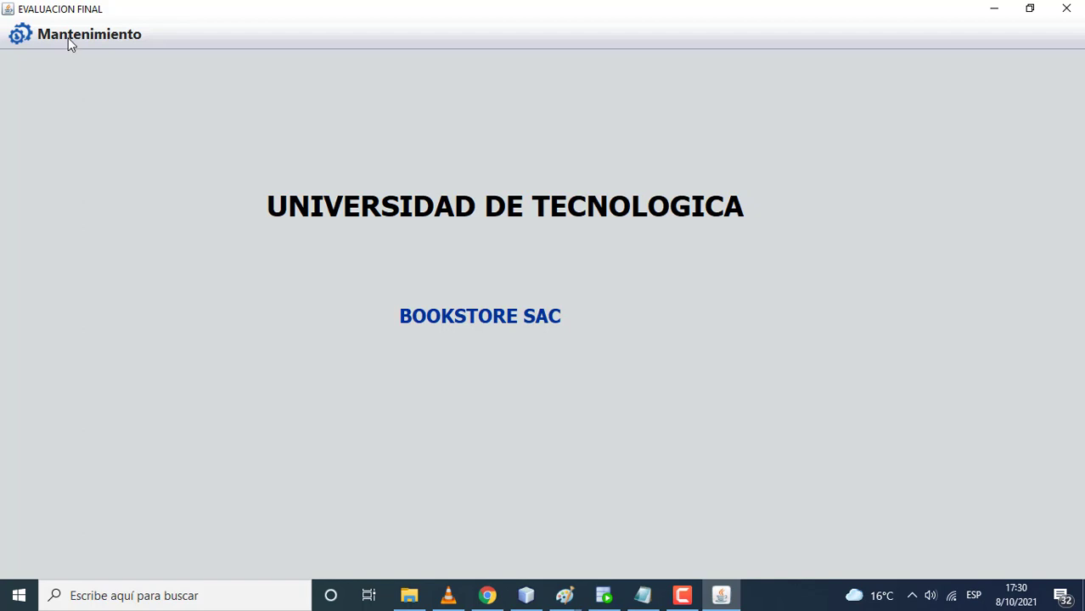
Open the form for registering new publications and start a blank record of type LIB (Libro)
click(68, 37)
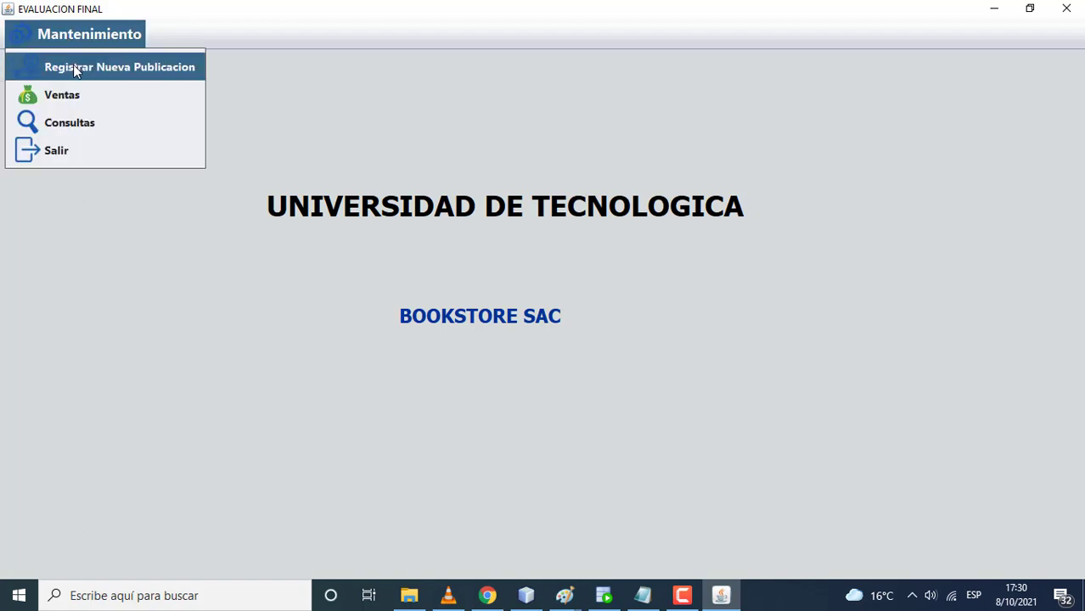
click(73, 66)
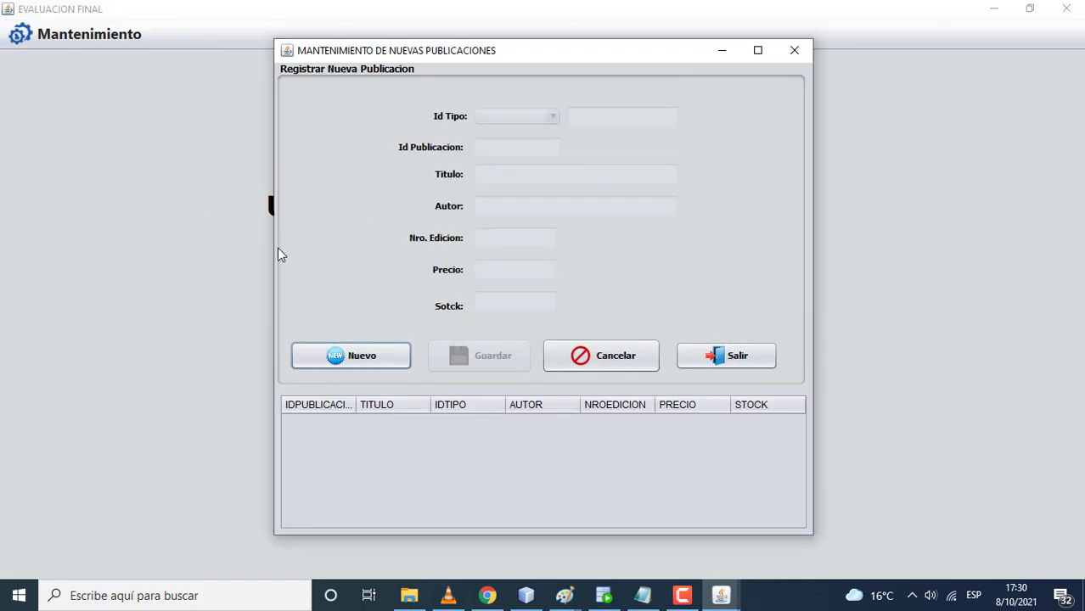
click(348, 359)
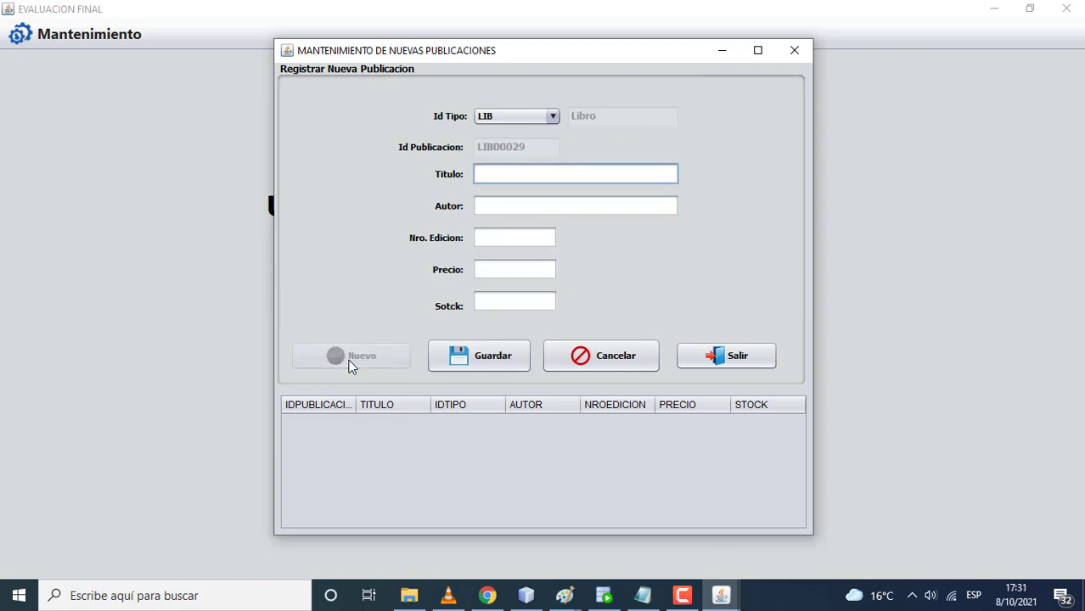
click(564, 363)
click(400, 365)
Test saving the blank record without a title, and enter PROGRAMACION CON JAVA as its title
click(503, 356)
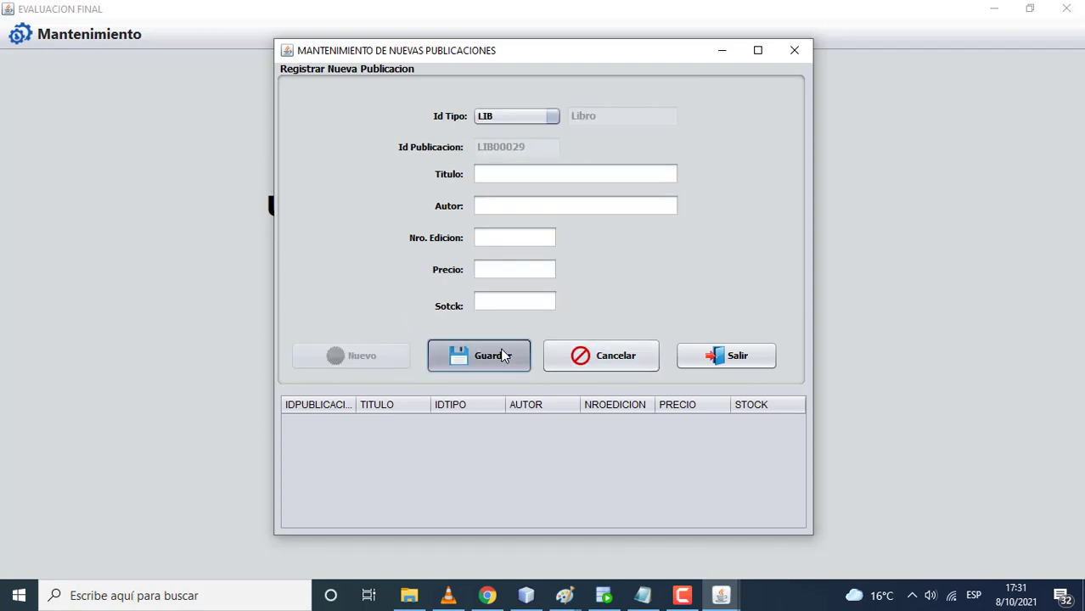
click(609, 326)
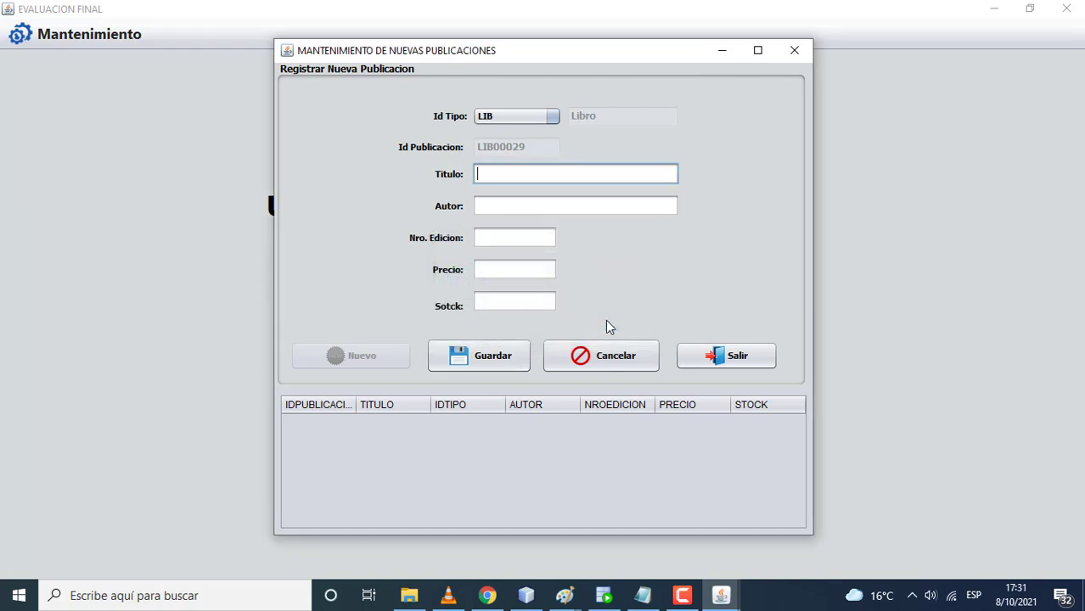
text(PROGRAMACION C)
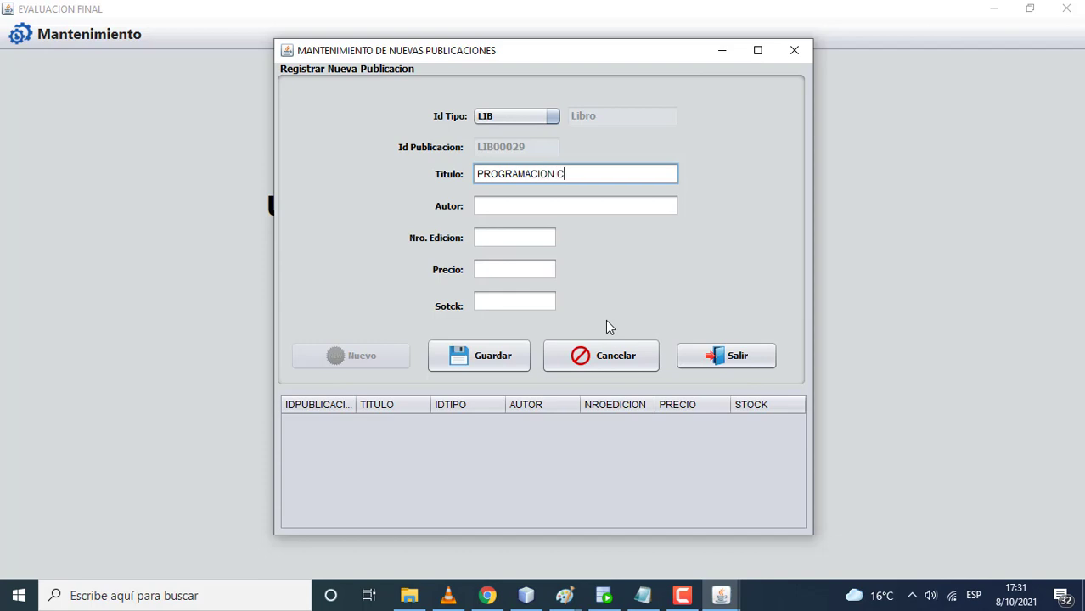
text(ON JAVA)
Test saving the Java book without an author, and fill in the author's full name
click(517, 354)
click(592, 326)
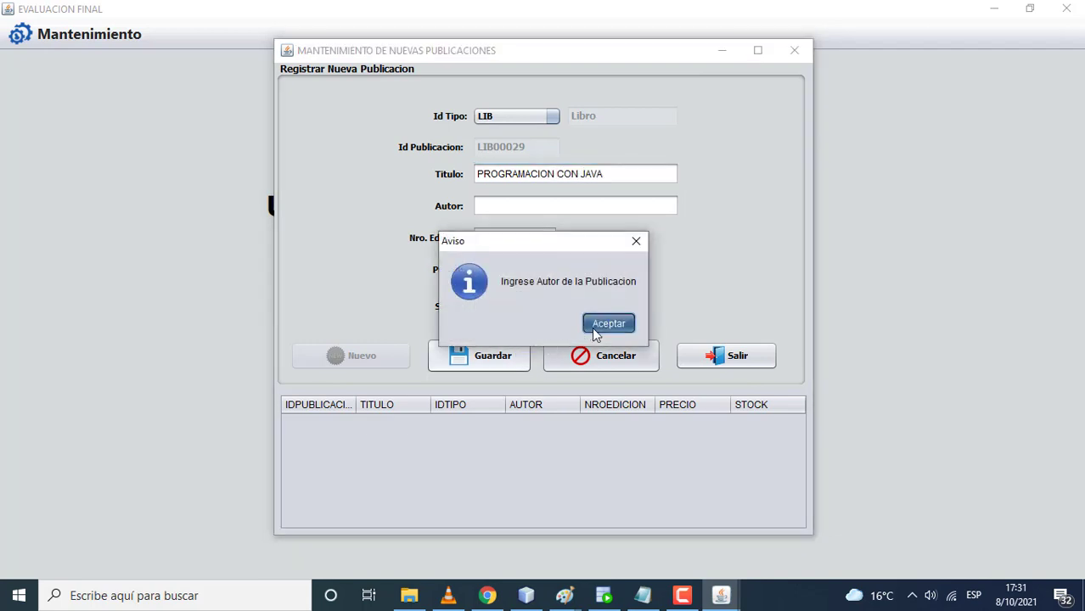
text(JO)
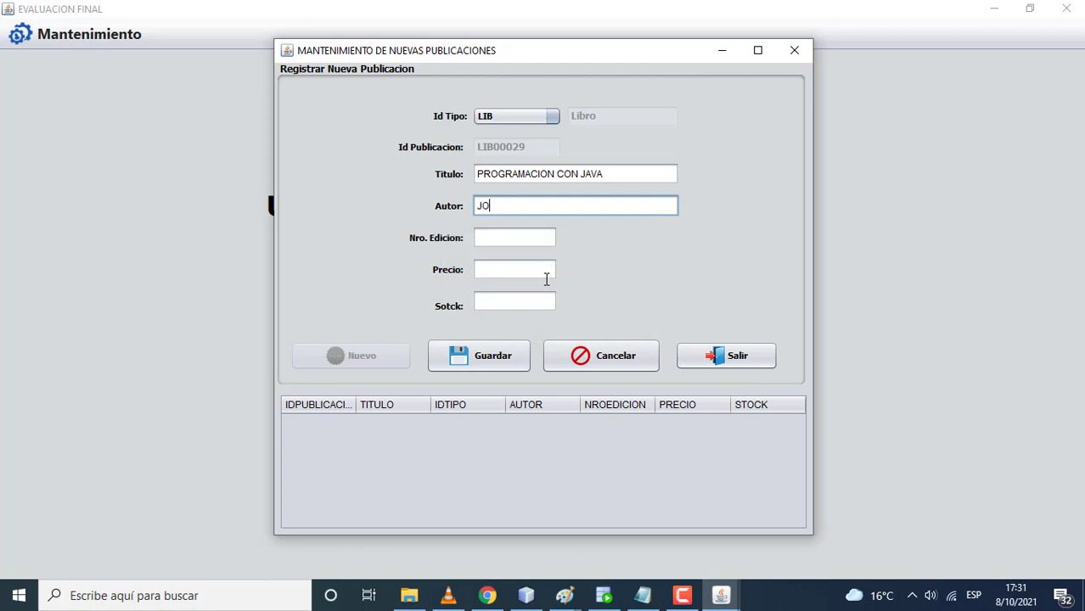
text(SE JOSE)
Test saving the Java book without edition number and price, entering edition 3 and price 100 as each is requested
click(514, 354)
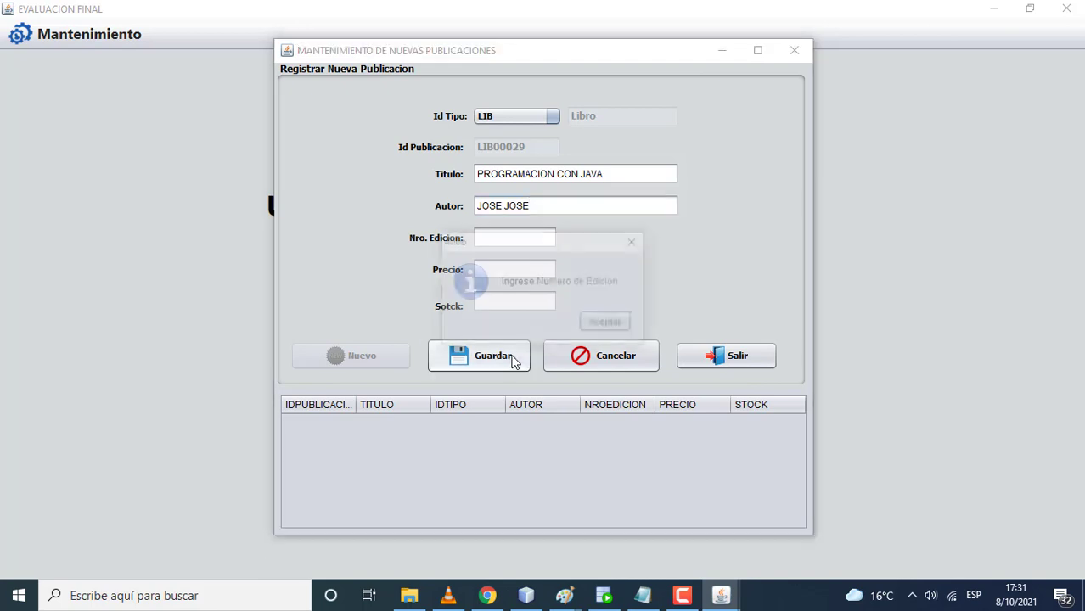
click(606, 325)
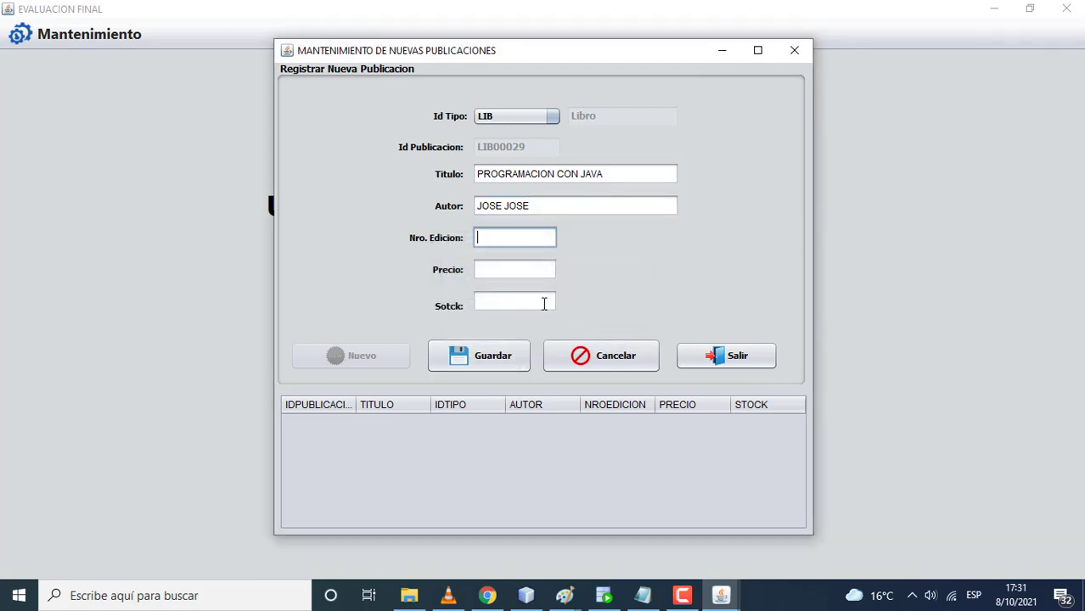
text(1)
click(507, 366)
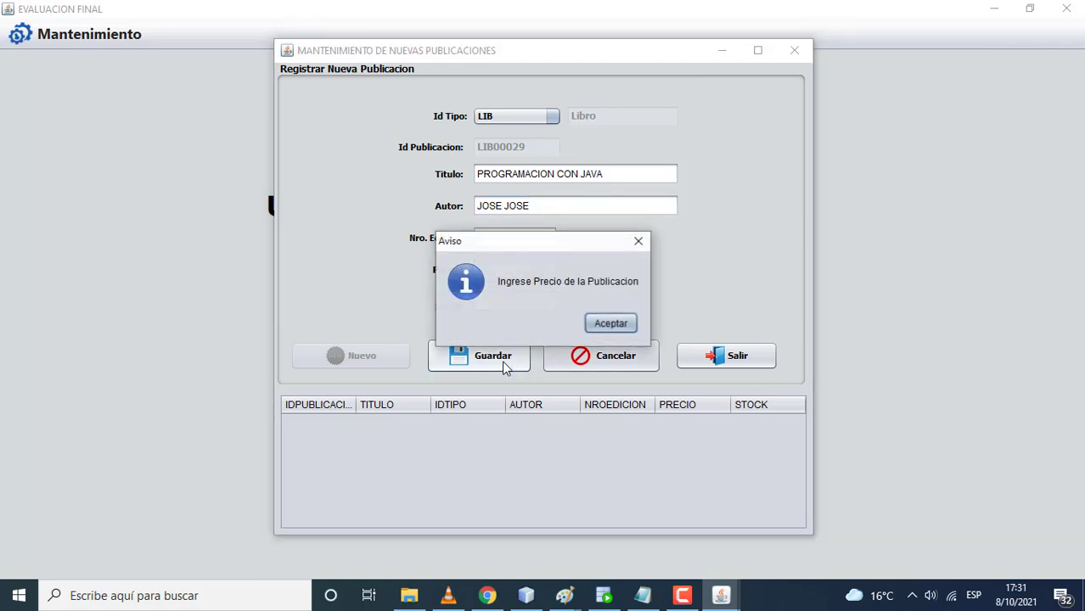
click(591, 329)
text(100)
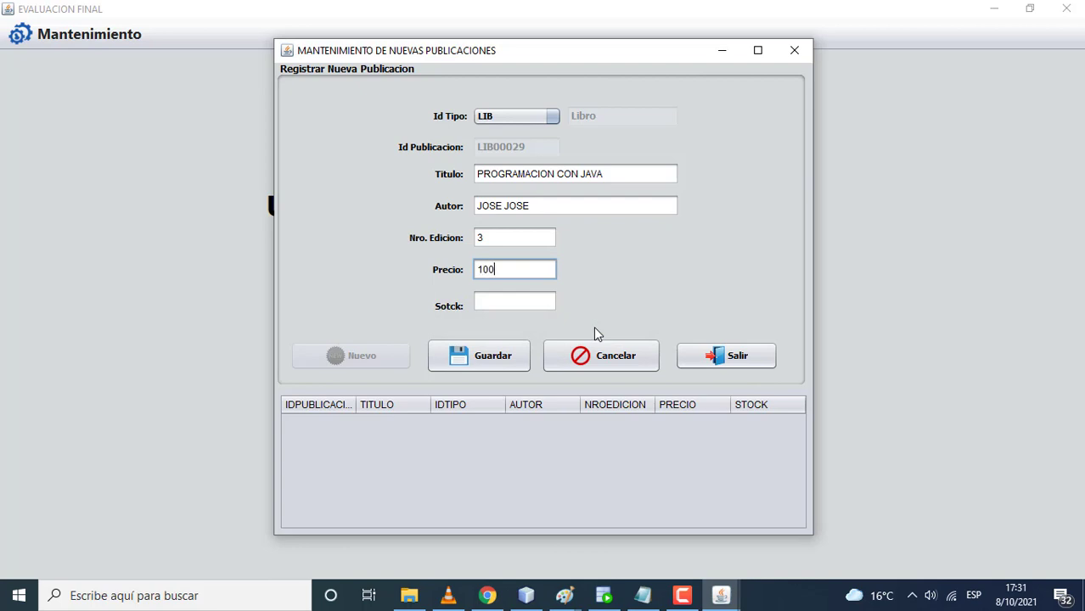
Test saving the Java book without stock, and save it with a stock of 20
click(455, 352)
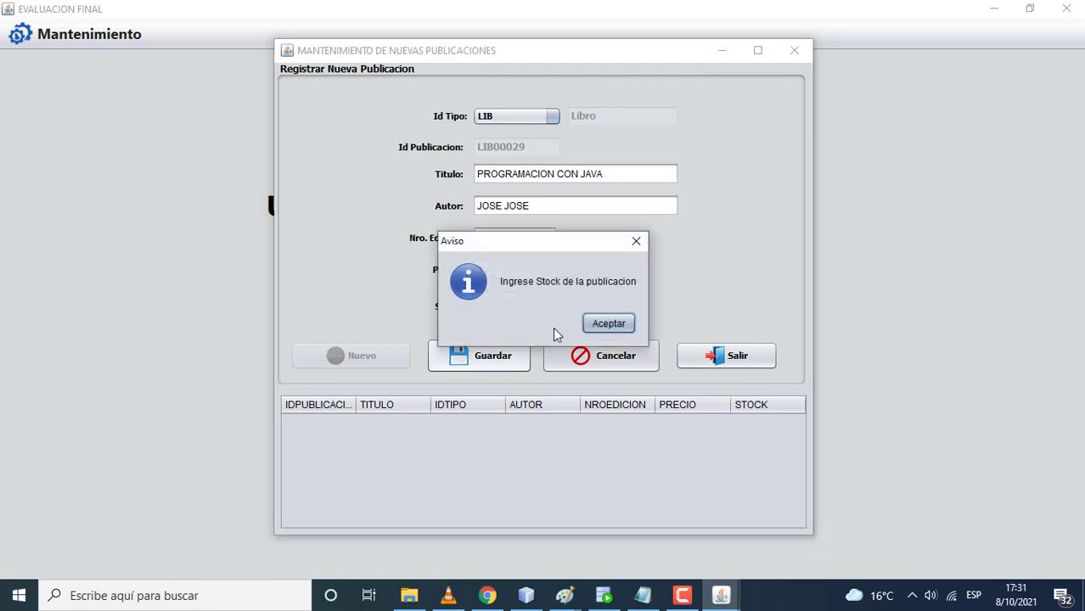
click(599, 326)
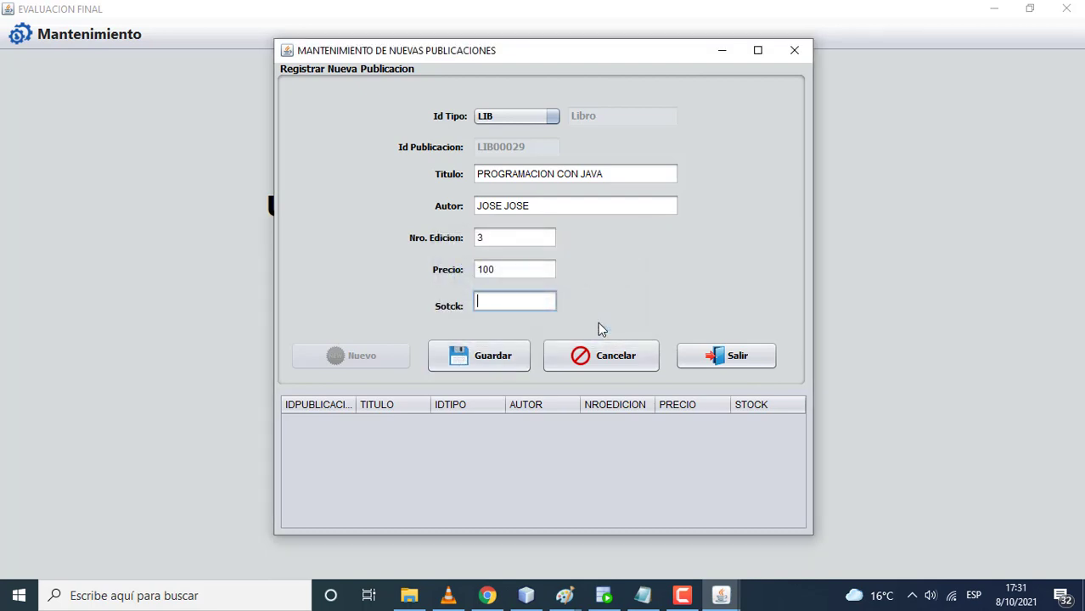
text(20)
click(488, 363)
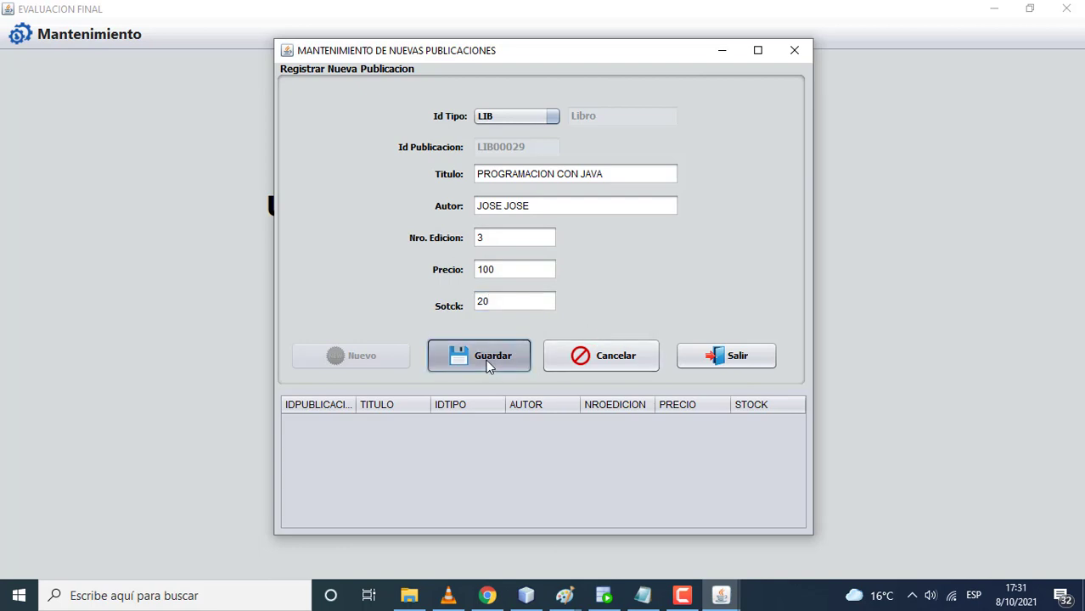
click(601, 324)
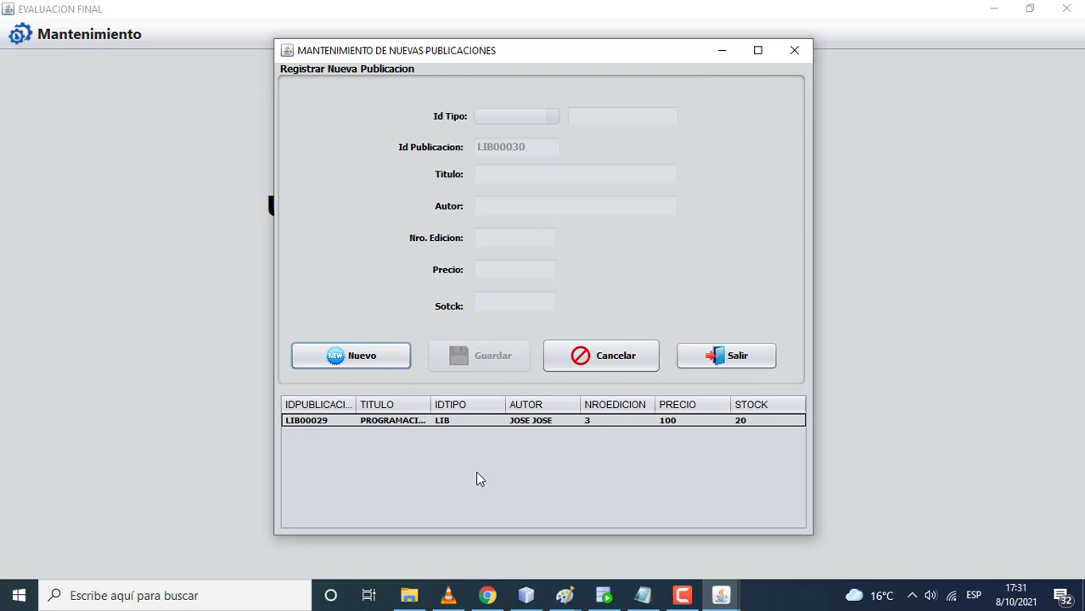
Start another LIB publication titled VISUAL BASIC and fill in the author's full name
click(378, 358)
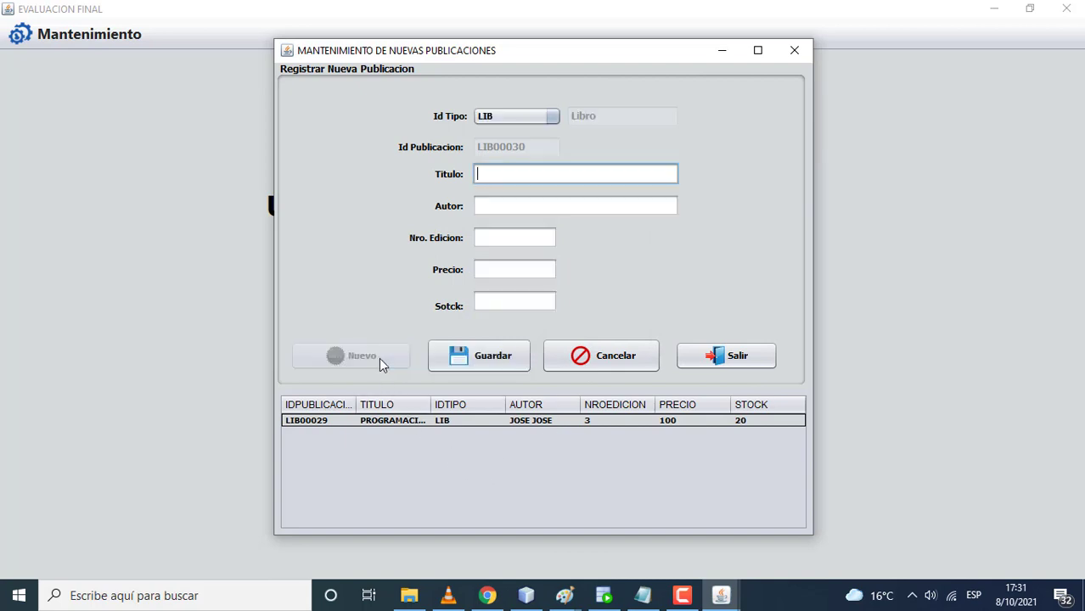
text(VISUAL BASIC)
click(488, 204)
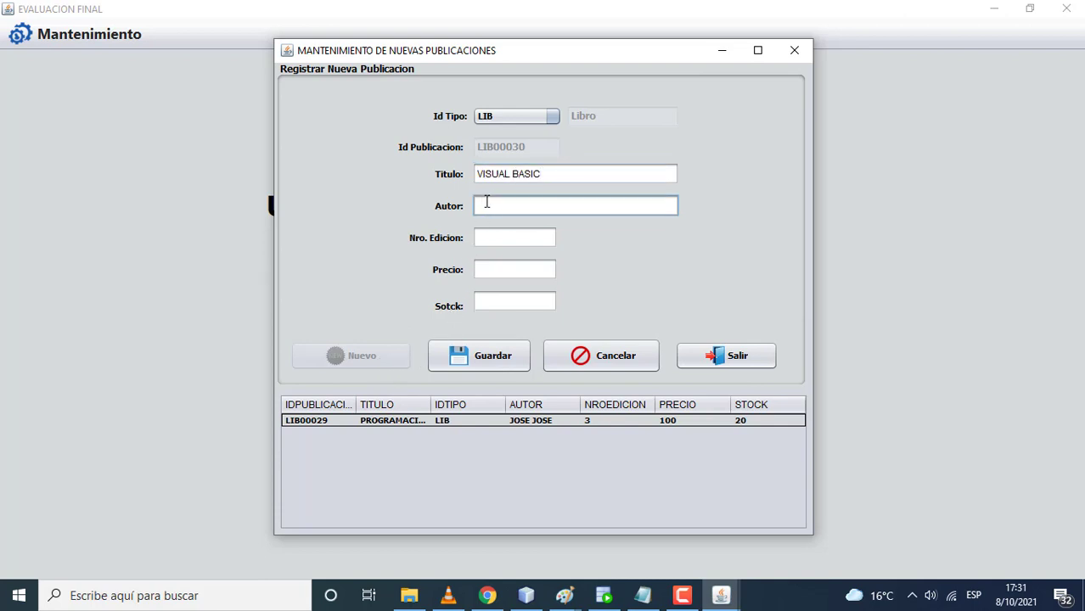
text(ANA RIOS)
Set the VISUAL BASIC book's edition number to 5, price to 20 and stock to 15, and save the record
click(492, 236)
text(5)
click(494, 270)
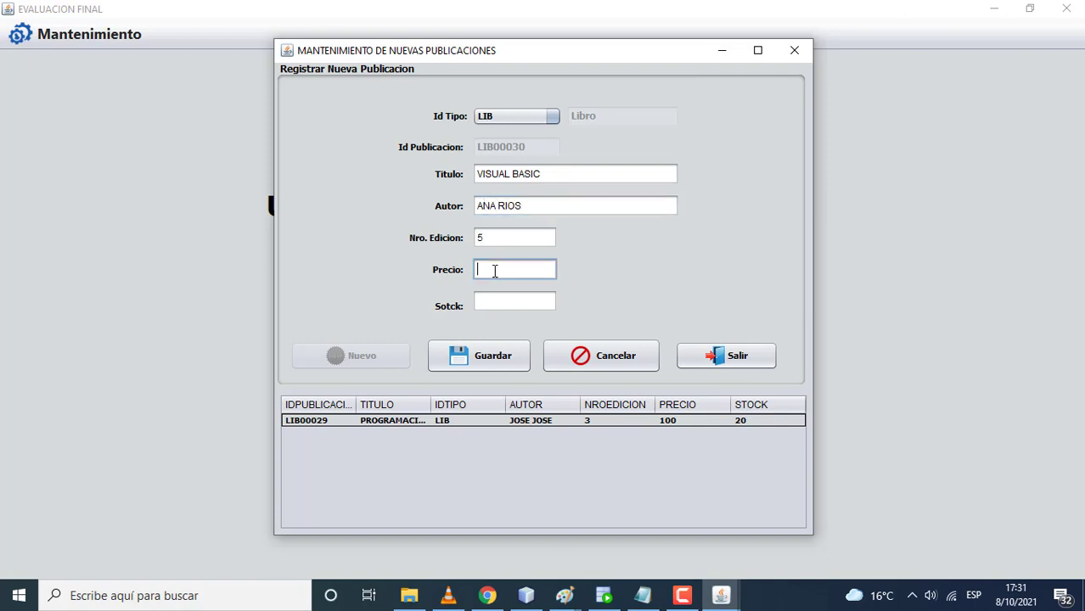
text(20)
click(489, 307)
text(1)
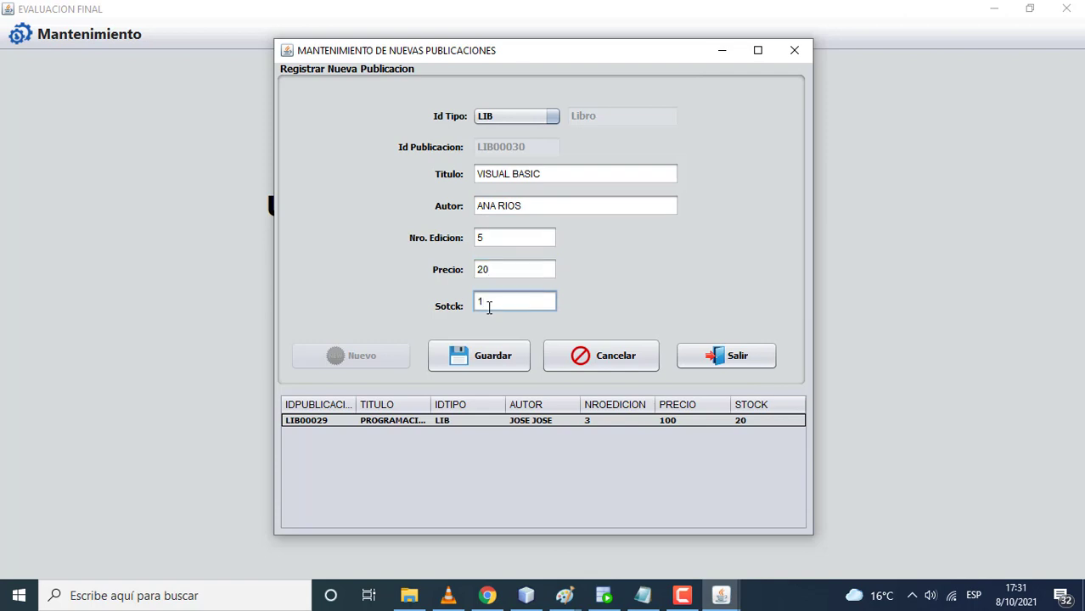
text(0)
click(489, 354)
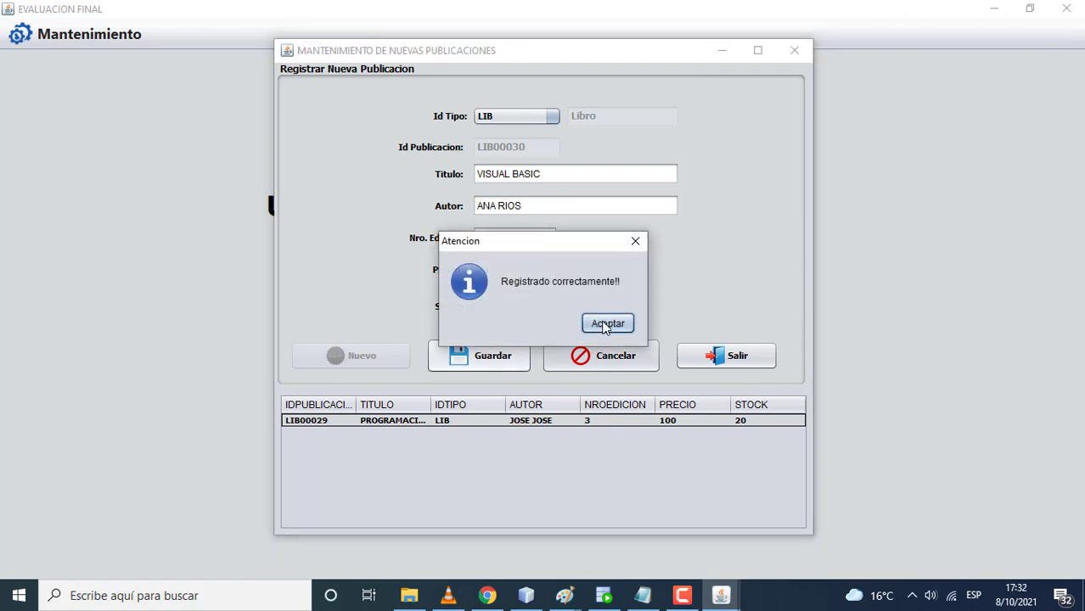
click(605, 325)
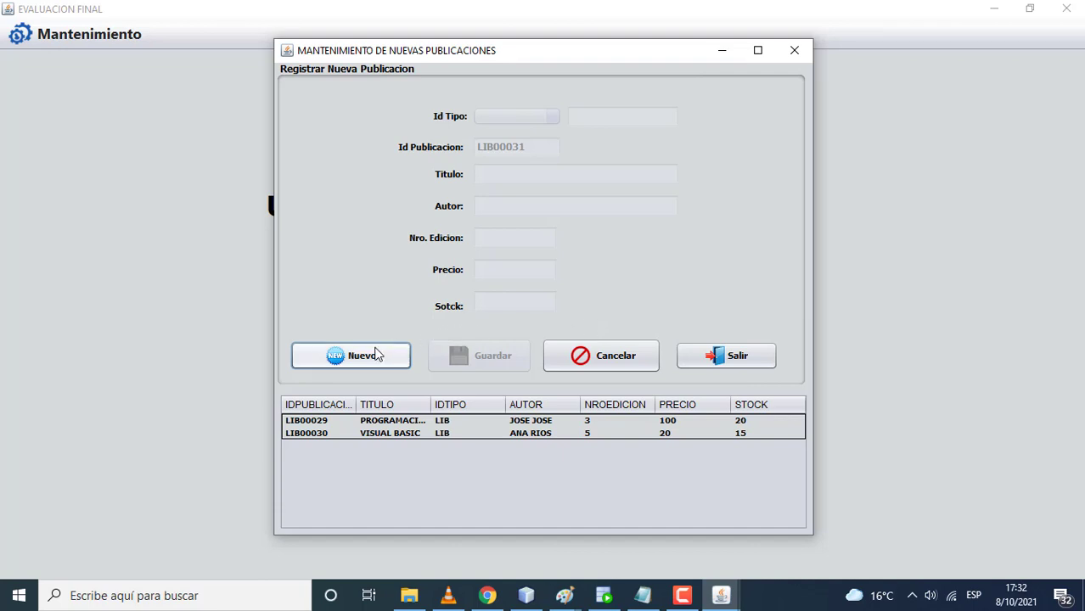
Start a new REV (Revista) publication titled REPACIONES PC and fill in the author's full name
click(379, 355)
click(535, 115)
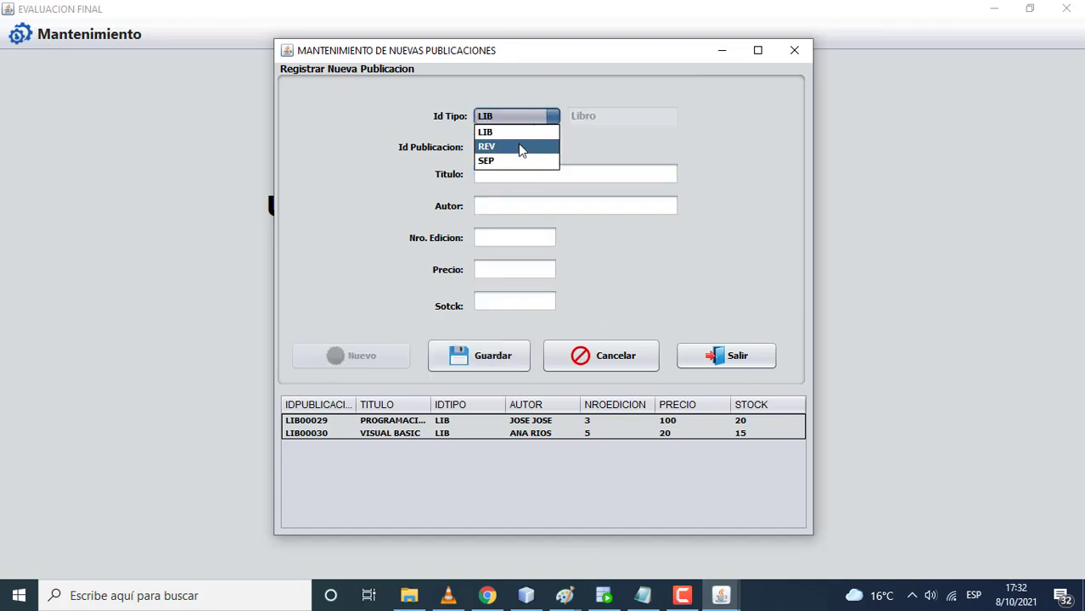
click(521, 150)
click(515, 172)
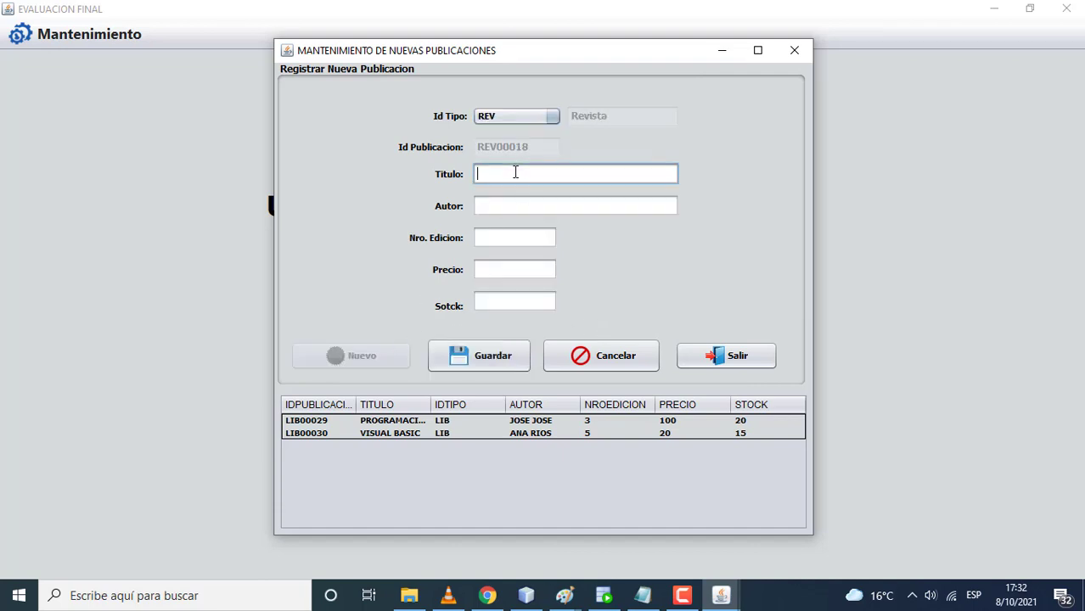
text(REPACIONES PC)
click(508, 201)
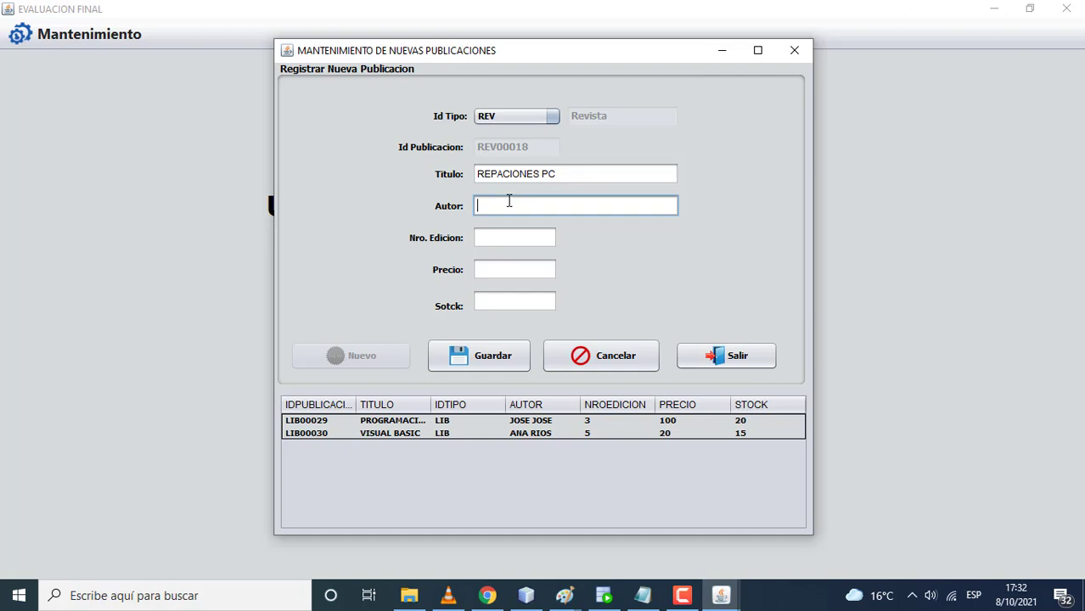
text(MARIA ROJAS)
Set the REPACIONES PC magazine's edition number to 1, price to 20 and stock to 10, and save the record
click(507, 231)
text(1)
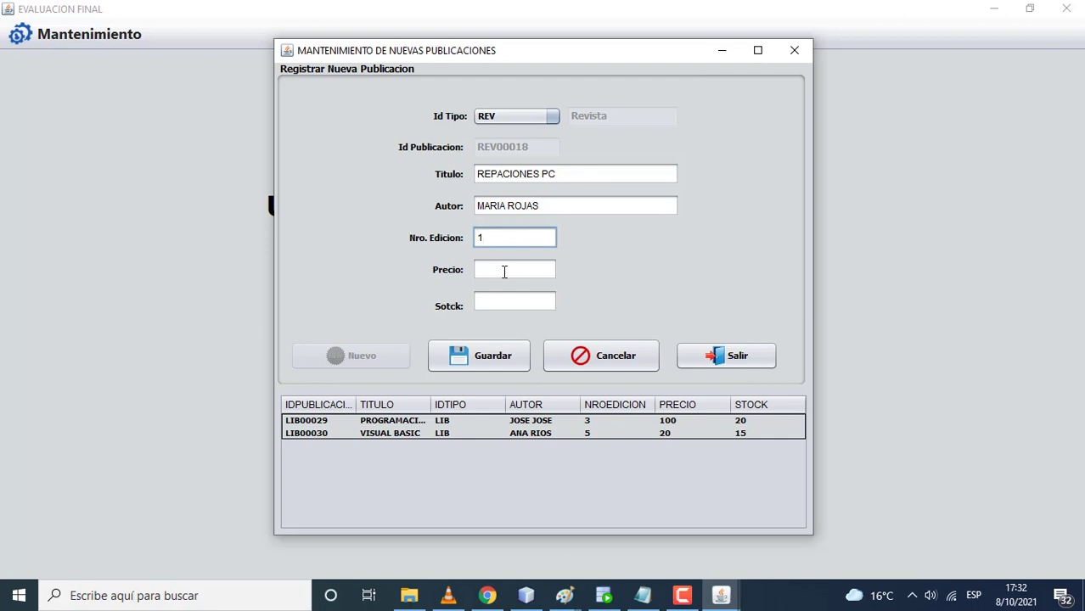
click(504, 271)
text(20)
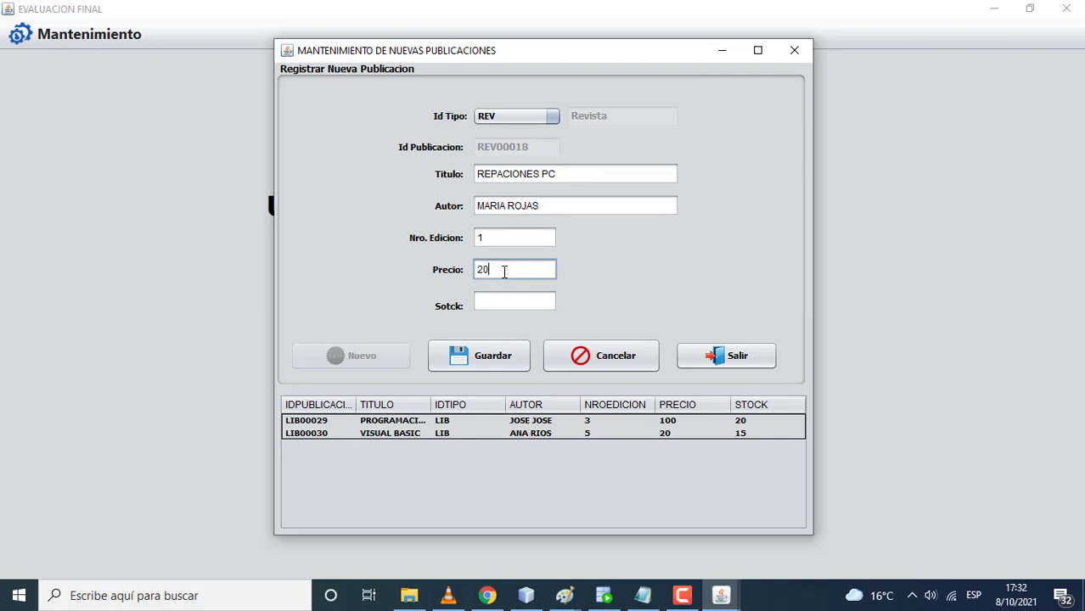
click(519, 304)
text(1)
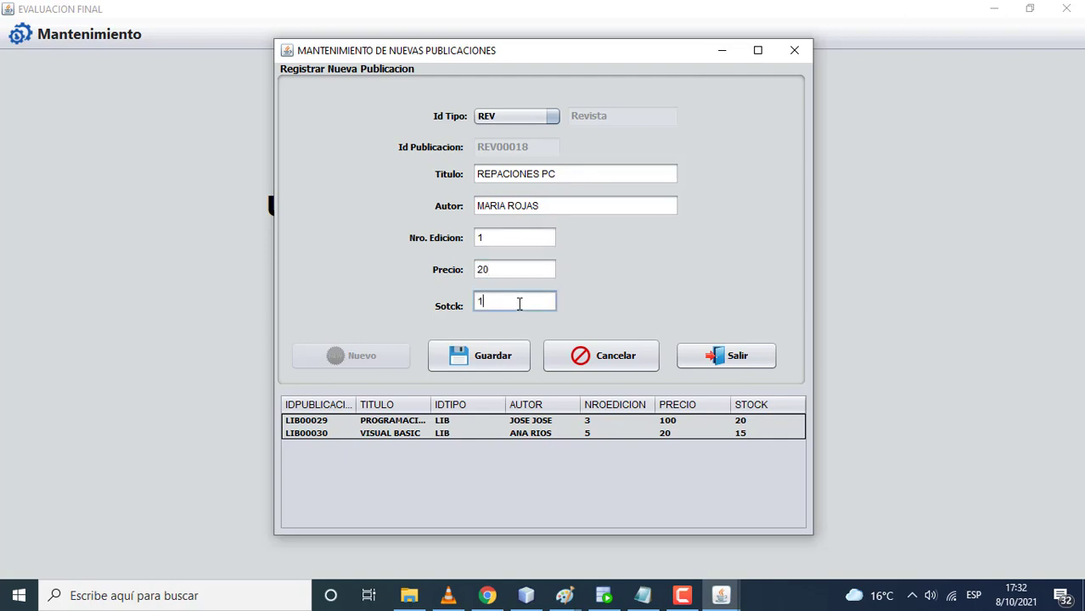
text(0)
click(492, 356)
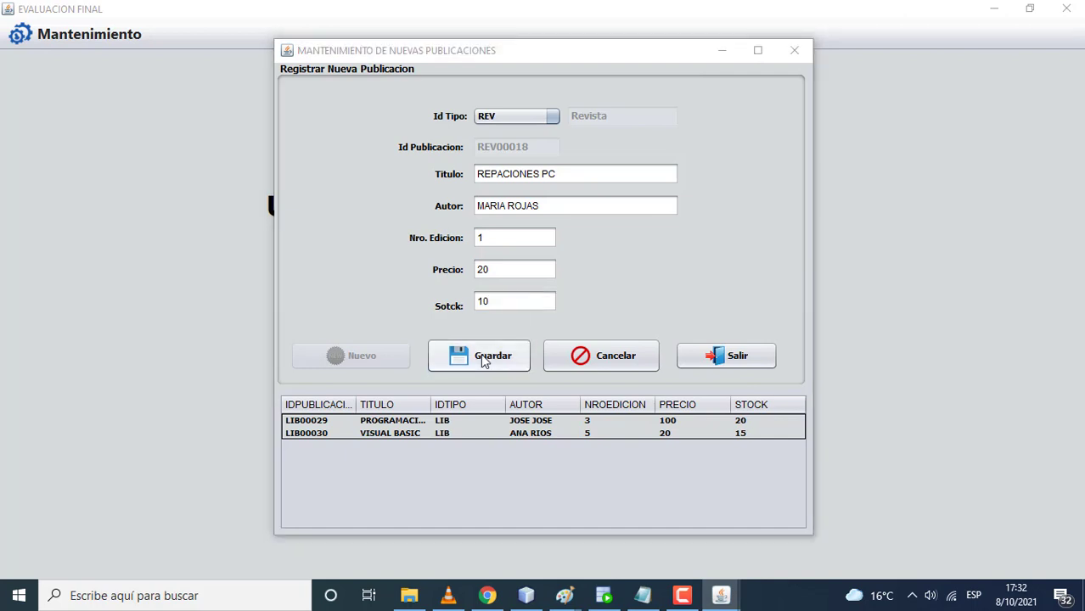
click(598, 325)
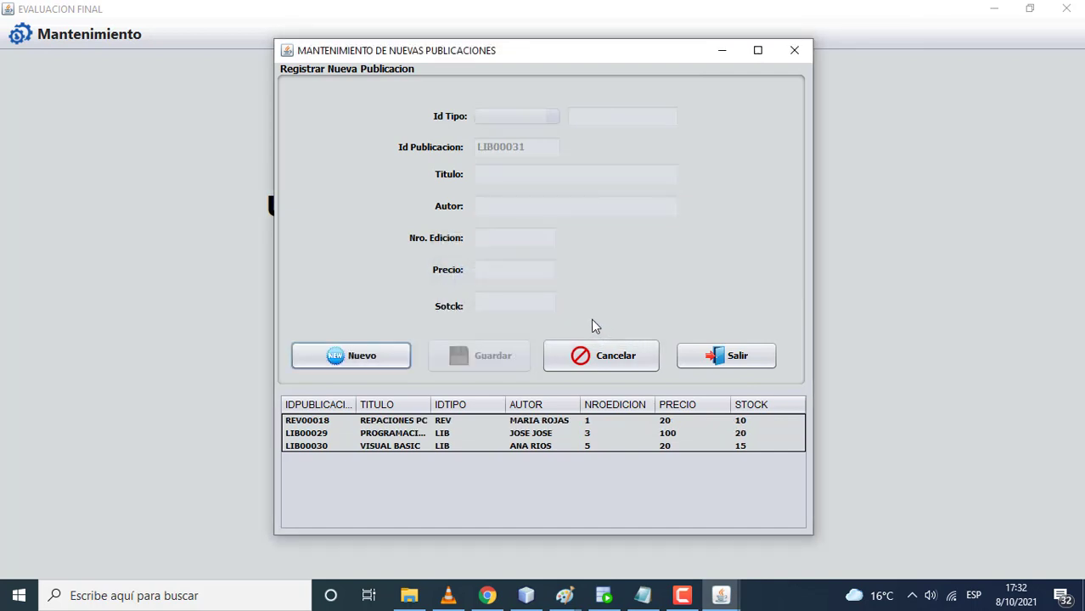
Start another REV publication titled LAPTOPS and fill in the author's full name
click(392, 356)
click(530, 118)
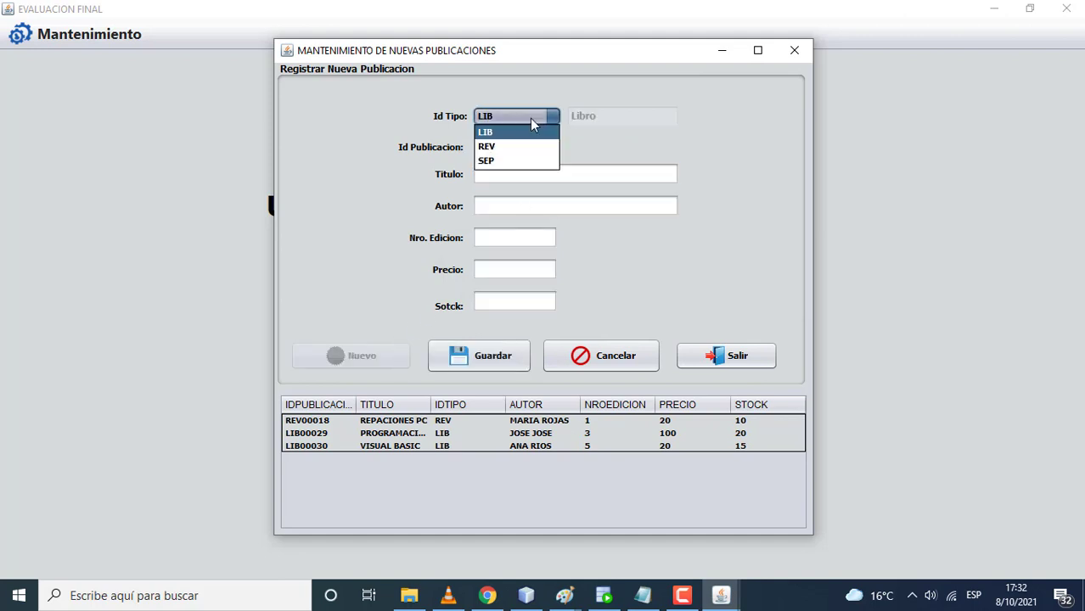
click(521, 146)
click(516, 174)
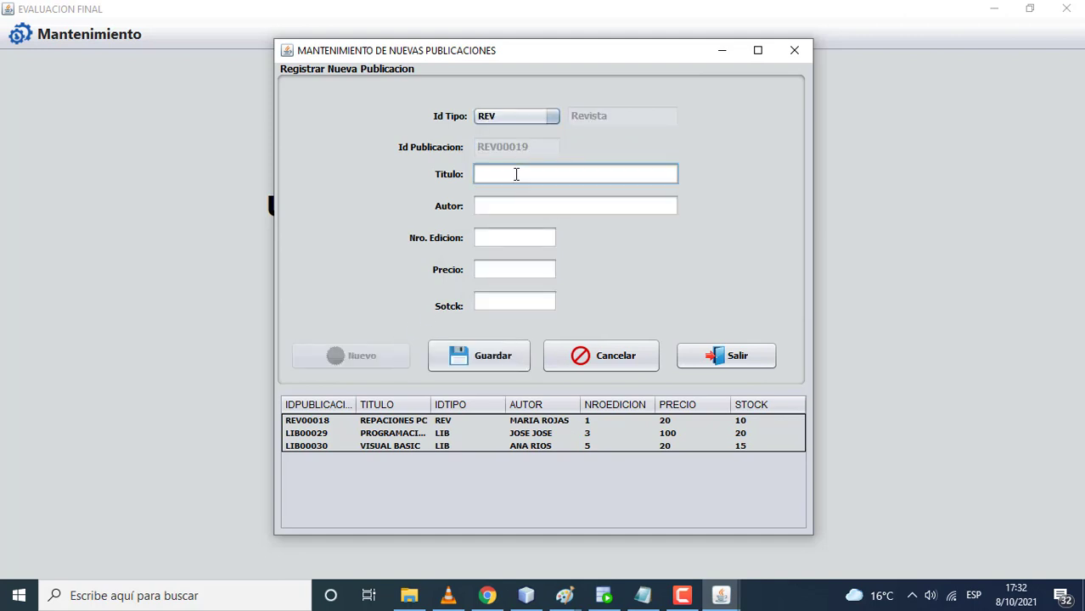
text(LAPTOPS)
click(511, 209)
text(PEDR)
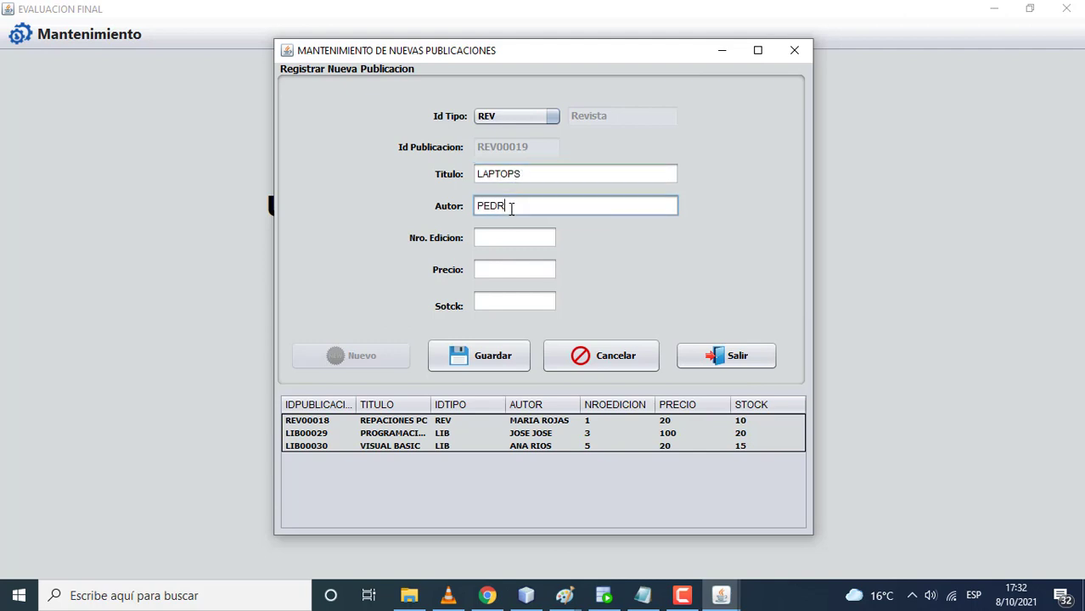
text(O LOPEZ)
Set the LAPTOPS magazine's edition number to 5, price to 30 and stock to 10, and save the record
click(505, 238)
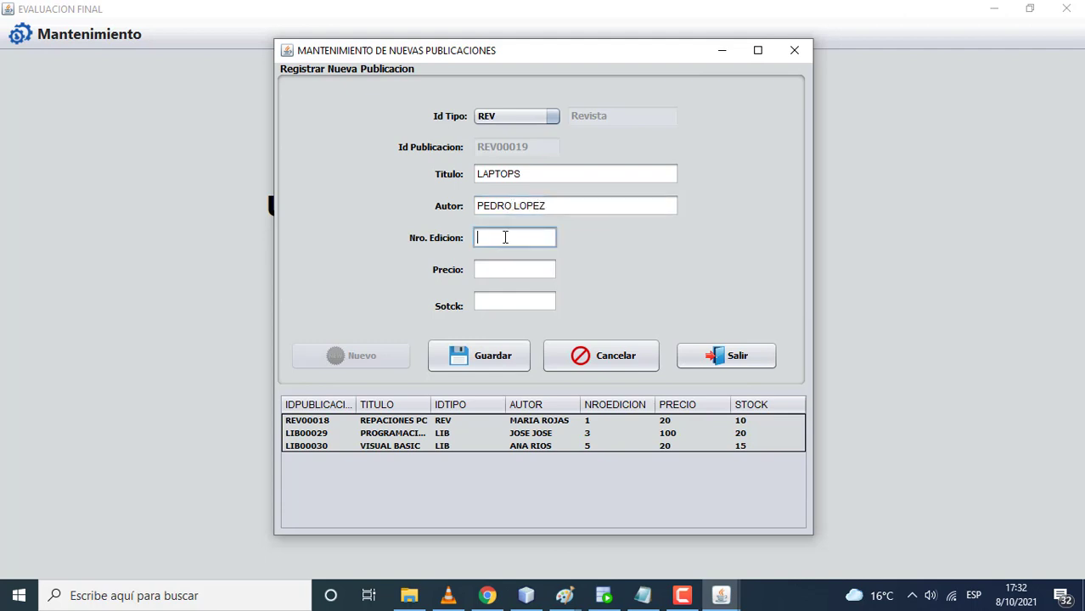
text(5)
click(499, 269)
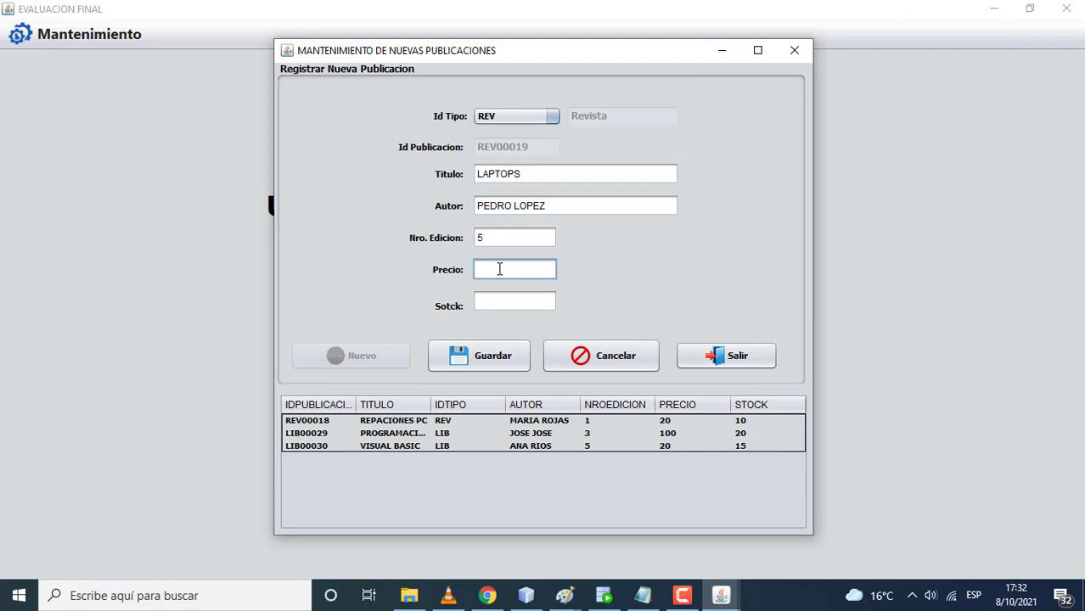
text(30)
click(495, 299)
text(10)
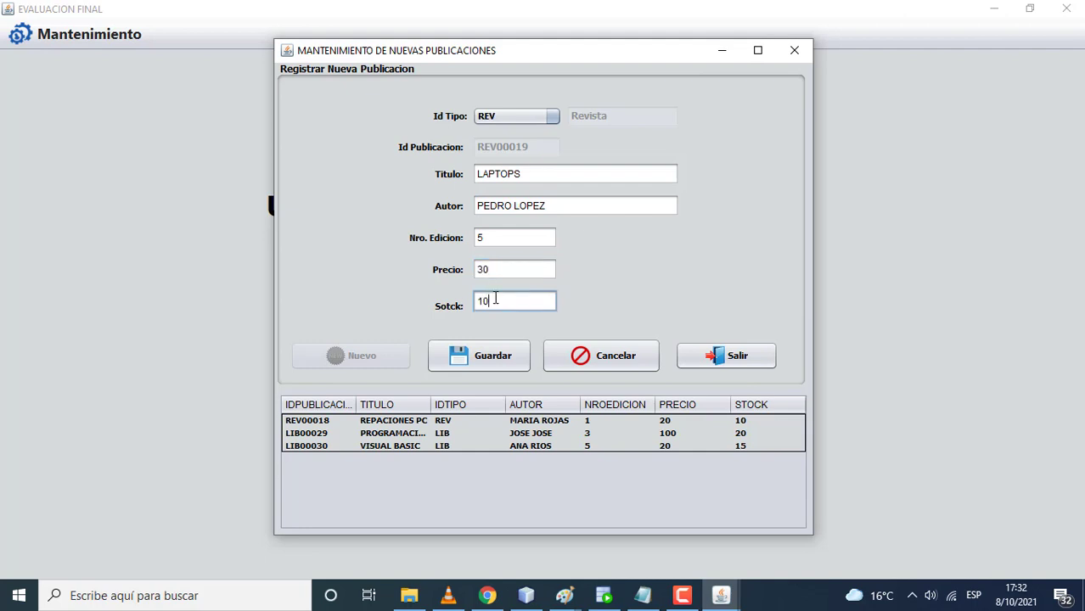
click(489, 350)
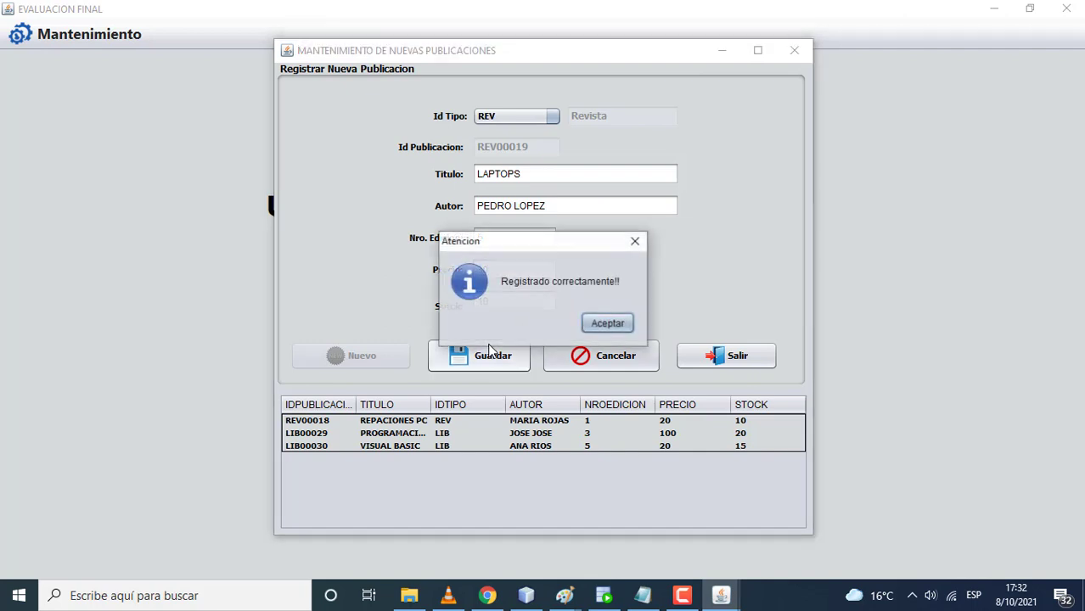
click(604, 323)
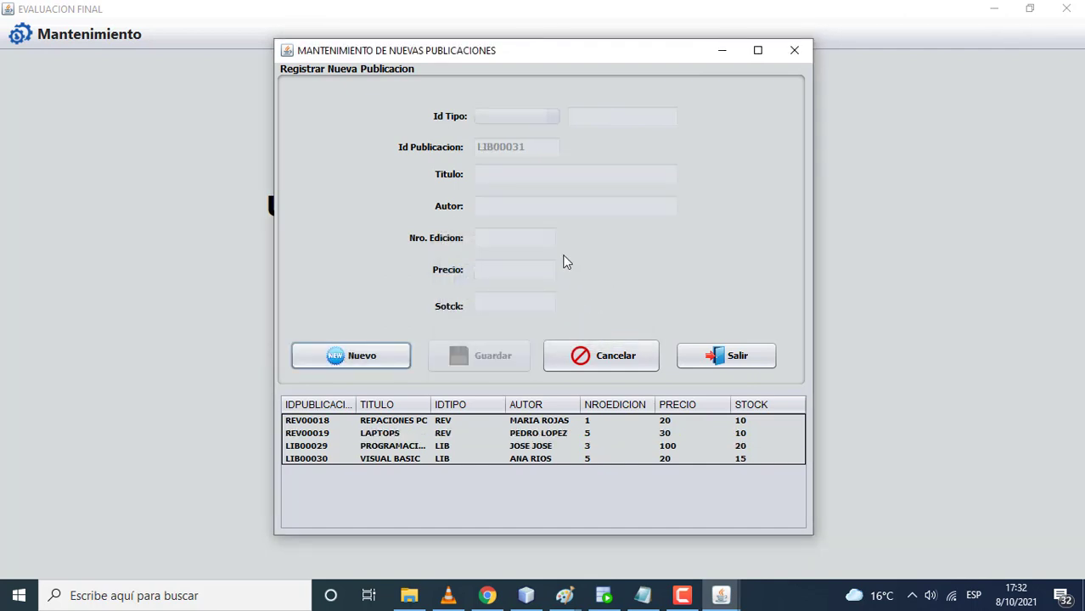
Start a new SEP (Separata) publication titled BUCLES EN JAVA and fill in the author's full name
click(404, 355)
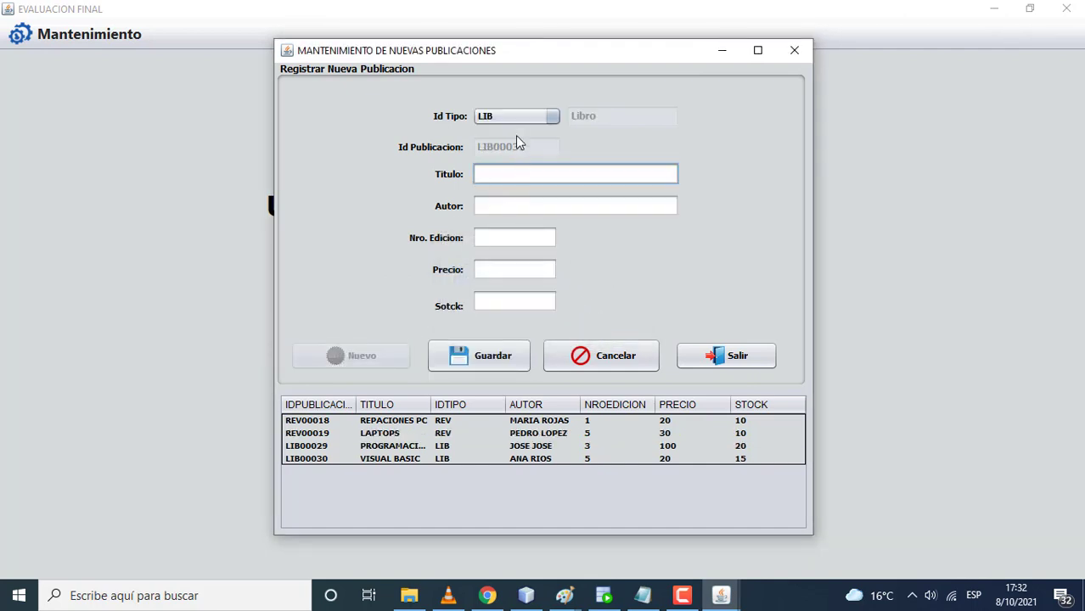
click(508, 115)
click(501, 159)
click(501, 176)
text(BUCLES EN JAV)
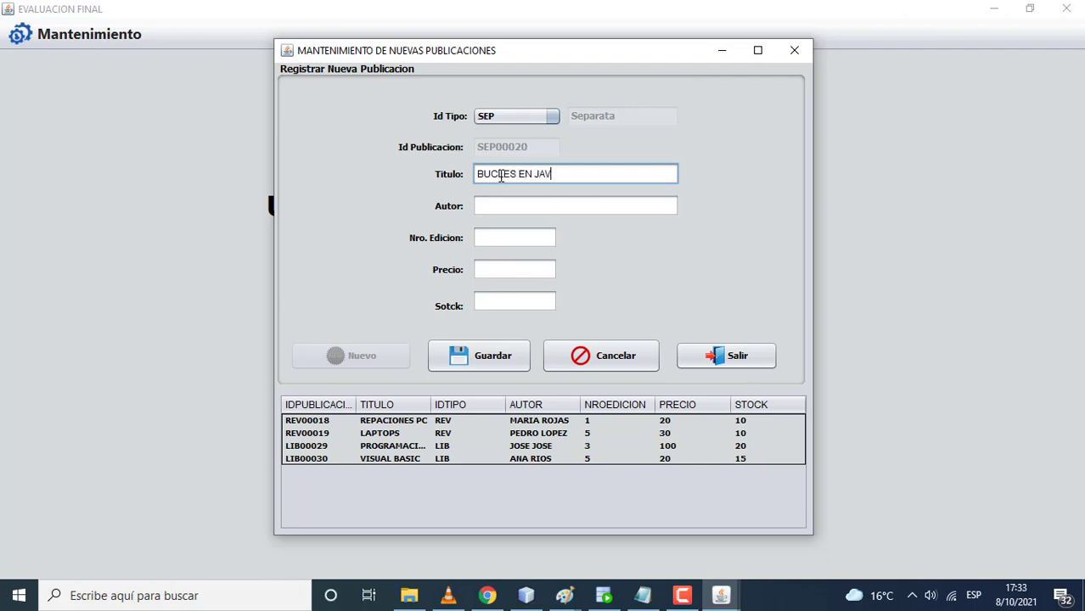
text(A)
click(514, 205)
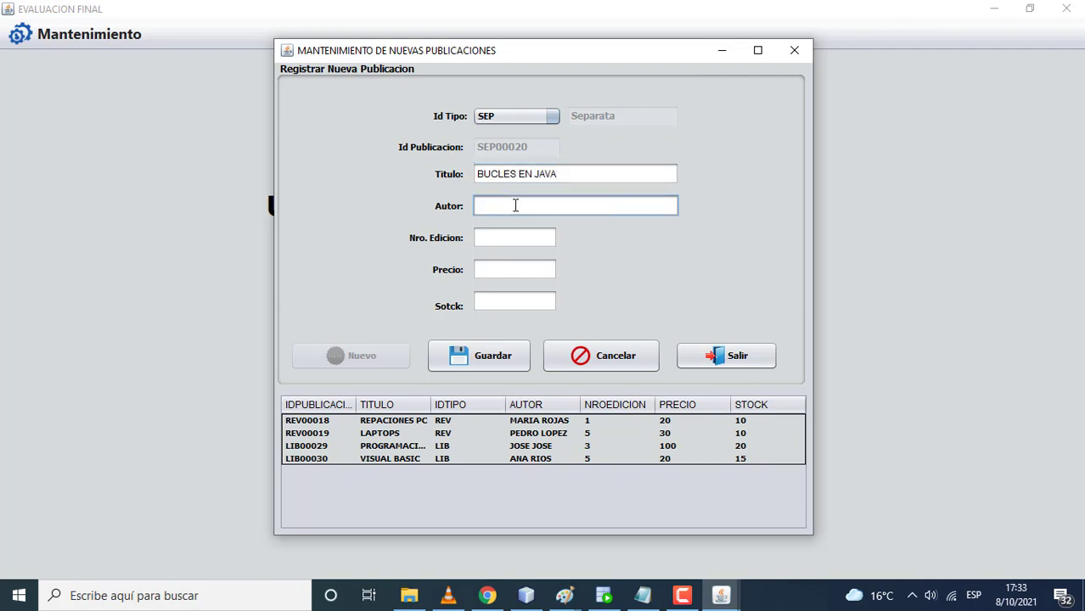
text(ANA PORRAS)
Set the BUCLES EN JAVA publication's edition number to 2, price to 10 and stock to 20, and save the record
click(501, 237)
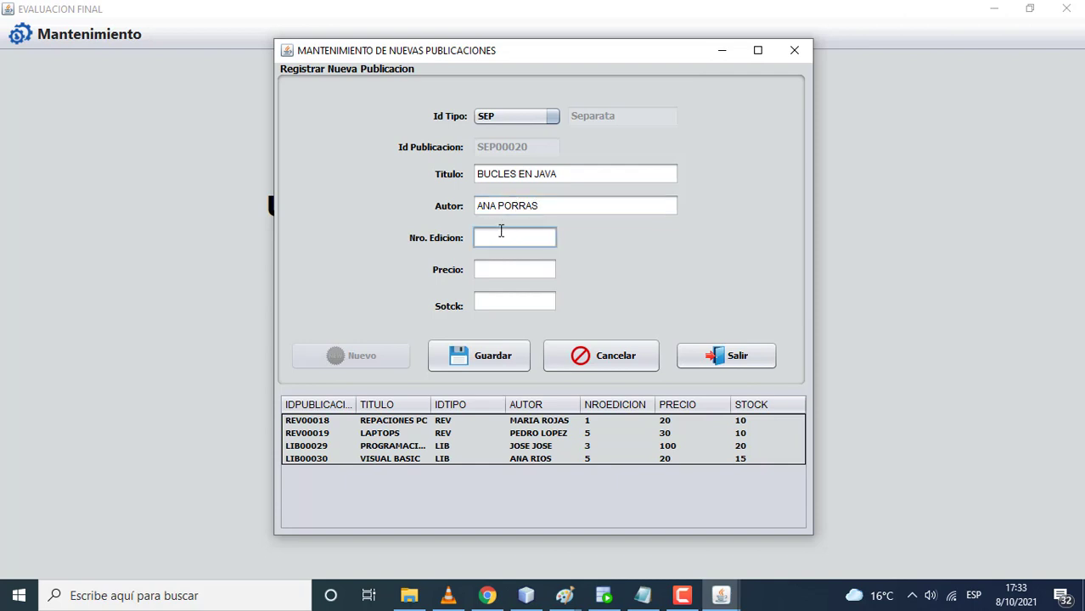
text(2)
click(503, 266)
text(10)
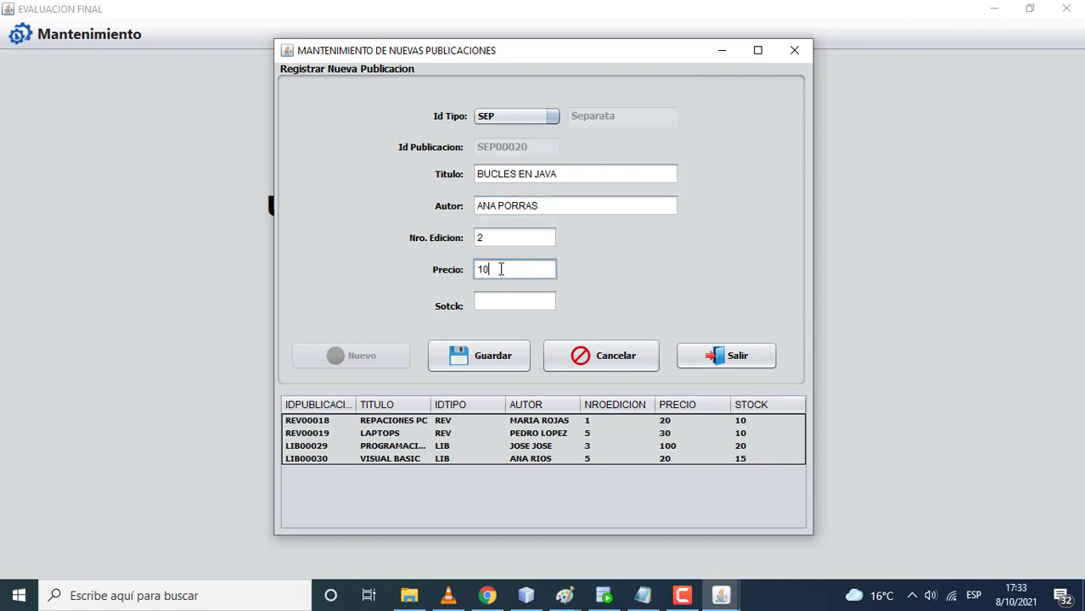
click(492, 299)
text(2)
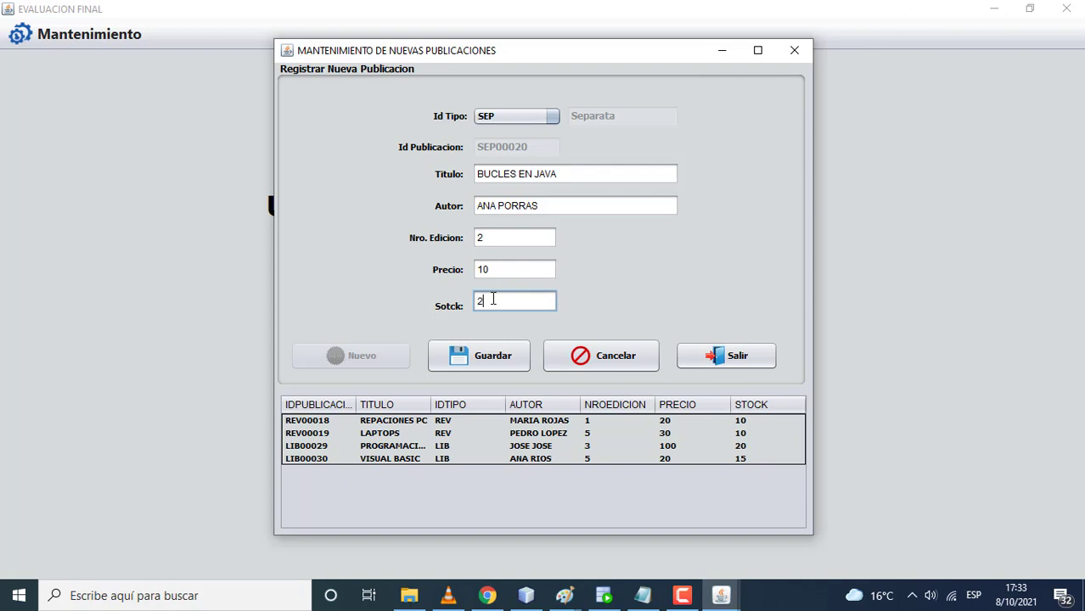
text(0)
click(489, 356)
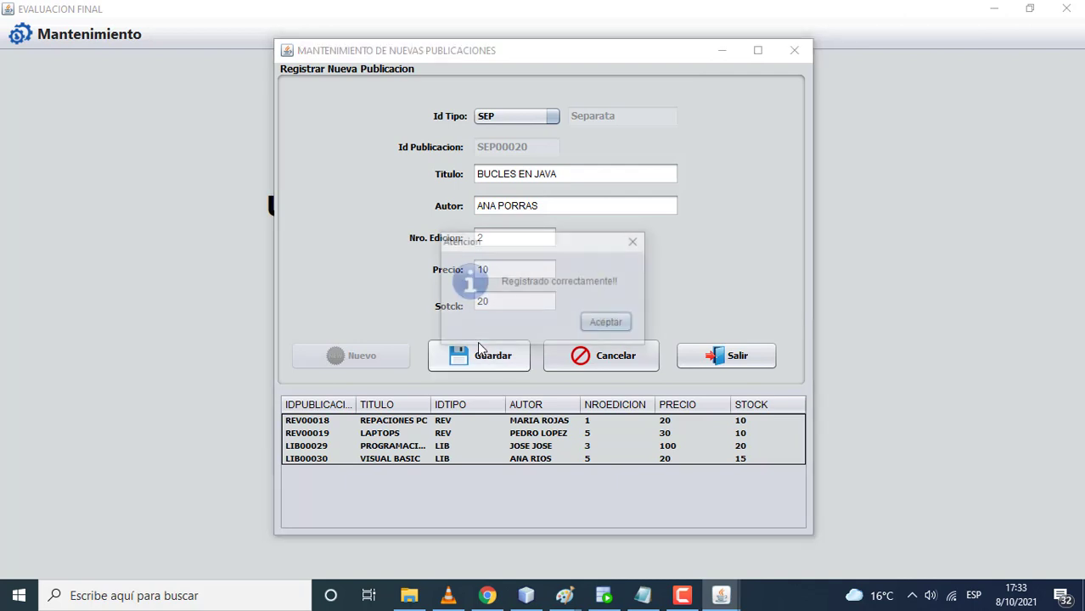
click(606, 326)
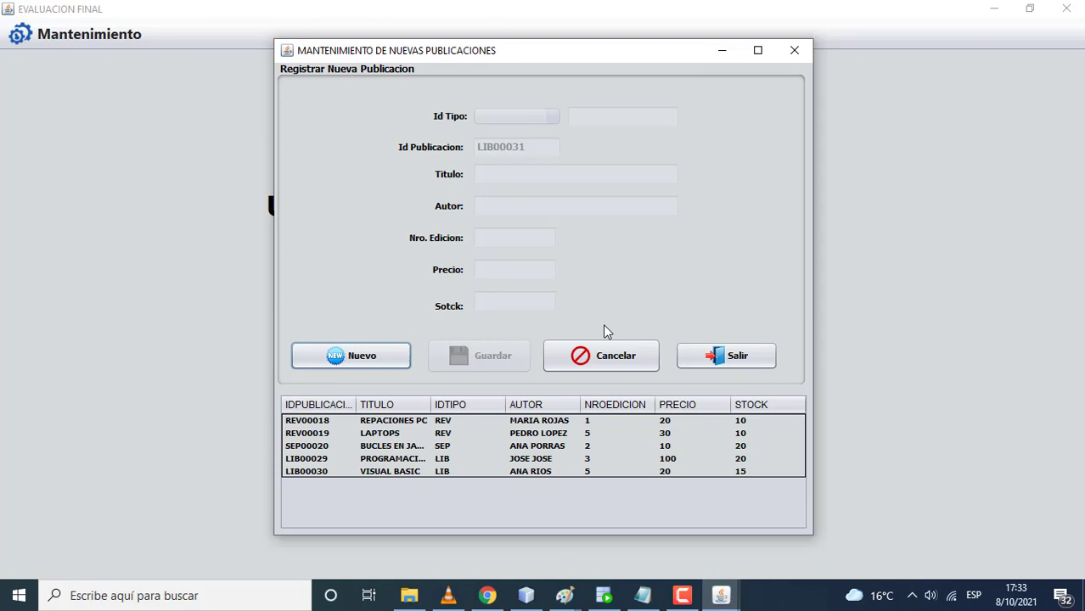
Leave the publication registration, open the sales registration (Ventas) and start a new sale
click(701, 360)
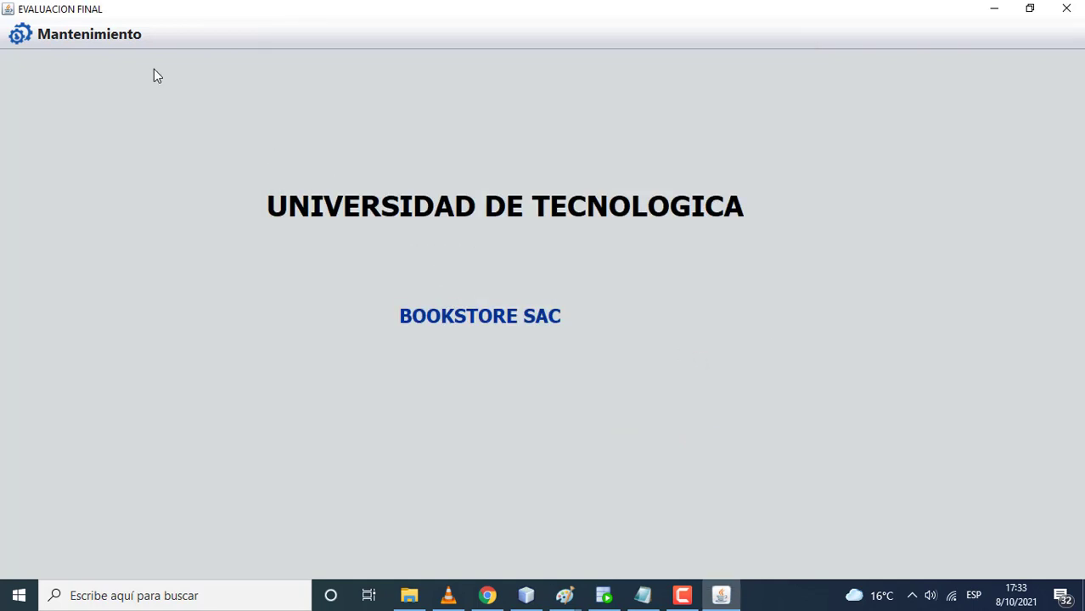
click(75, 34)
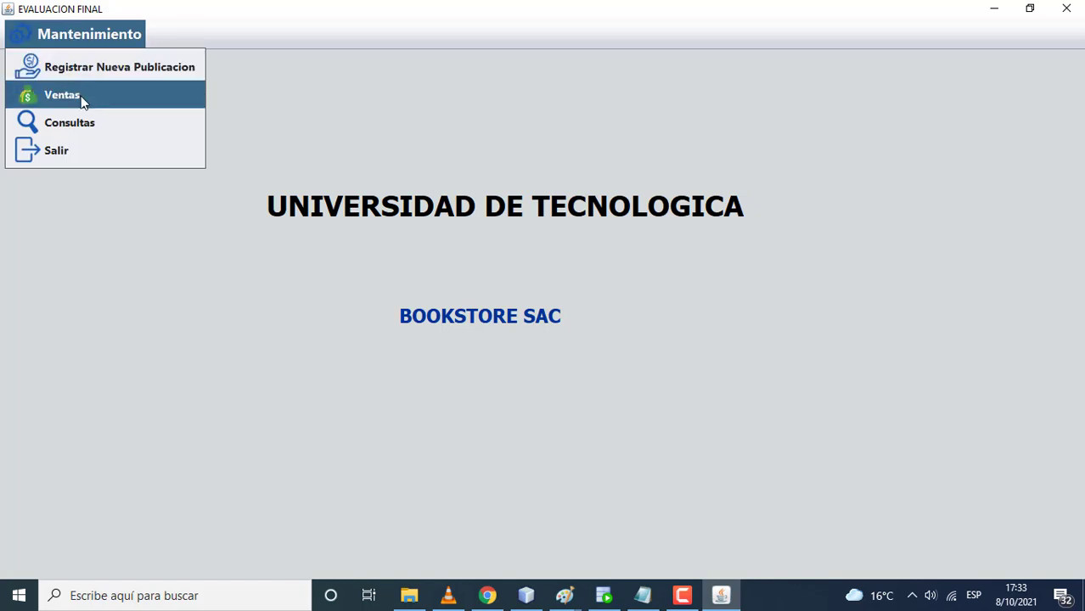
click(63, 95)
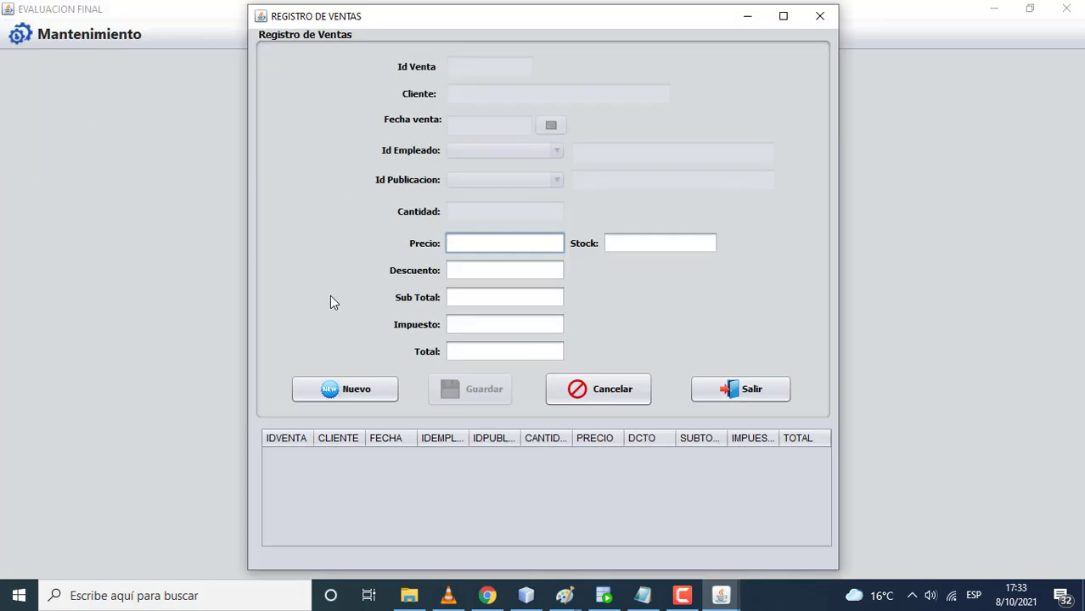
click(369, 395)
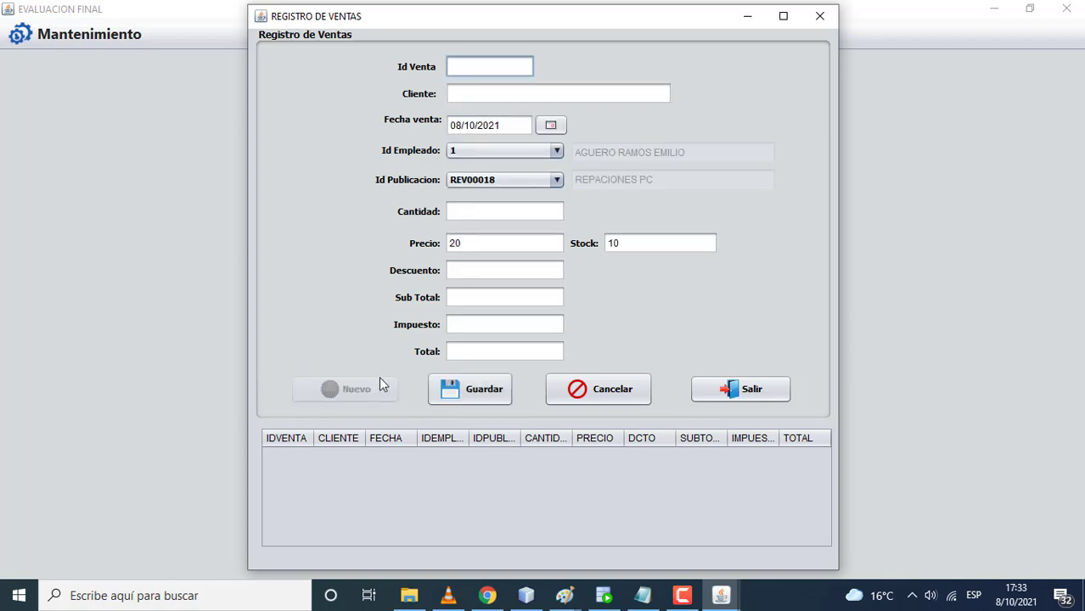
Check the price and stock of publications REV00019, LIB00029 and LIB00030 in the sale form, ending with REV00018 selected
click(485, 183)
click(480, 212)
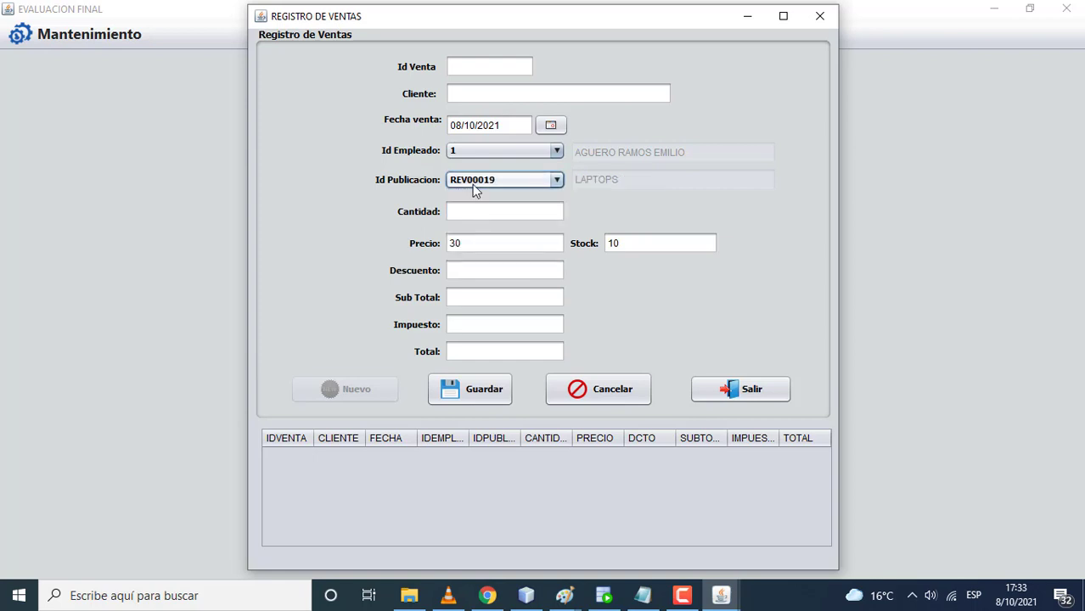
click(472, 183)
click(477, 239)
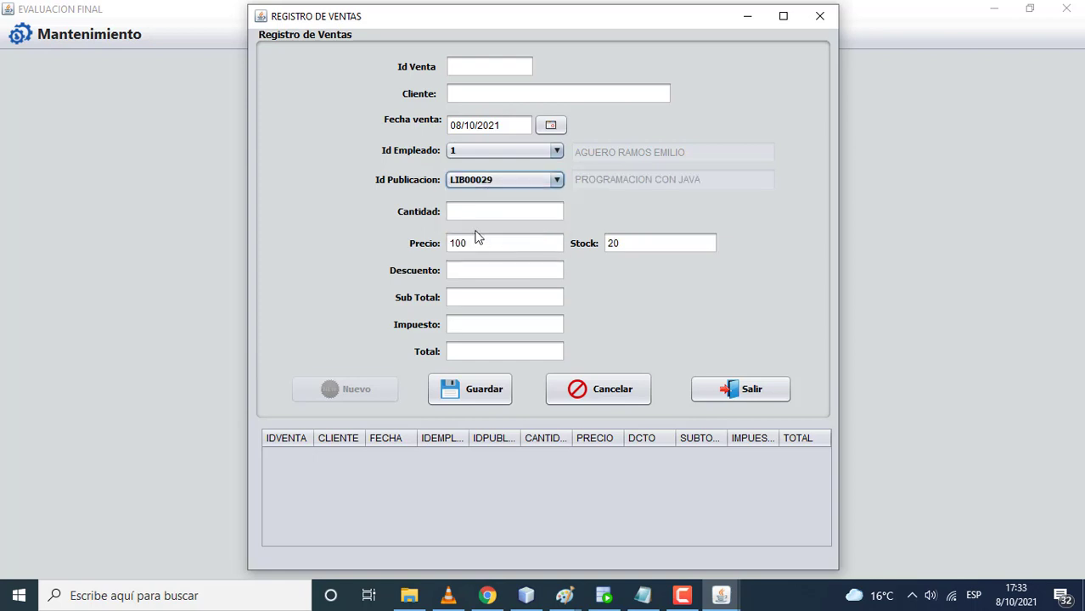
click(466, 183)
click(472, 253)
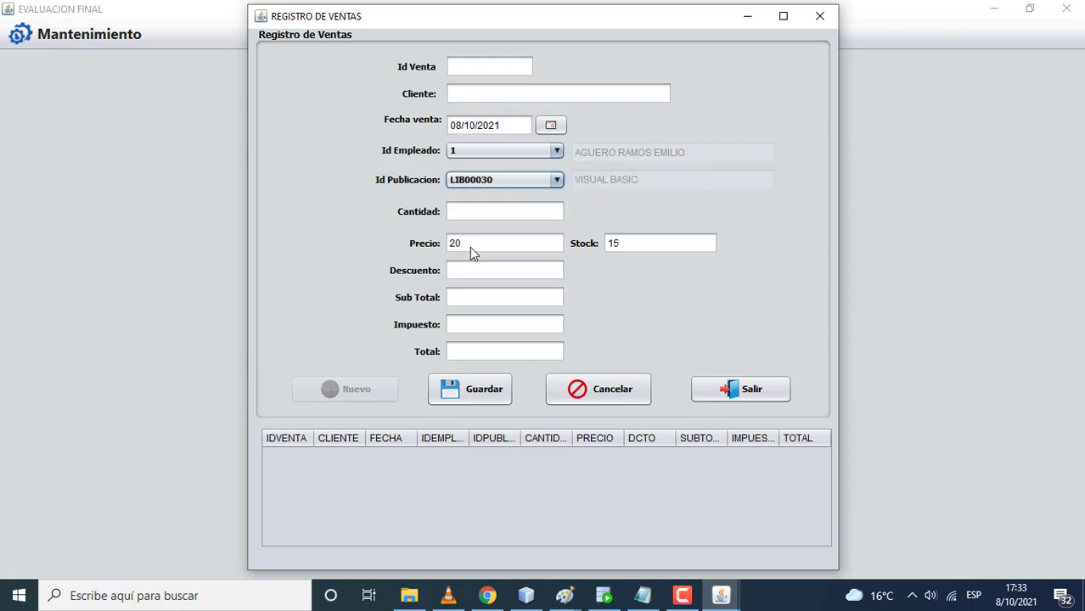
click(472, 181)
click(476, 200)
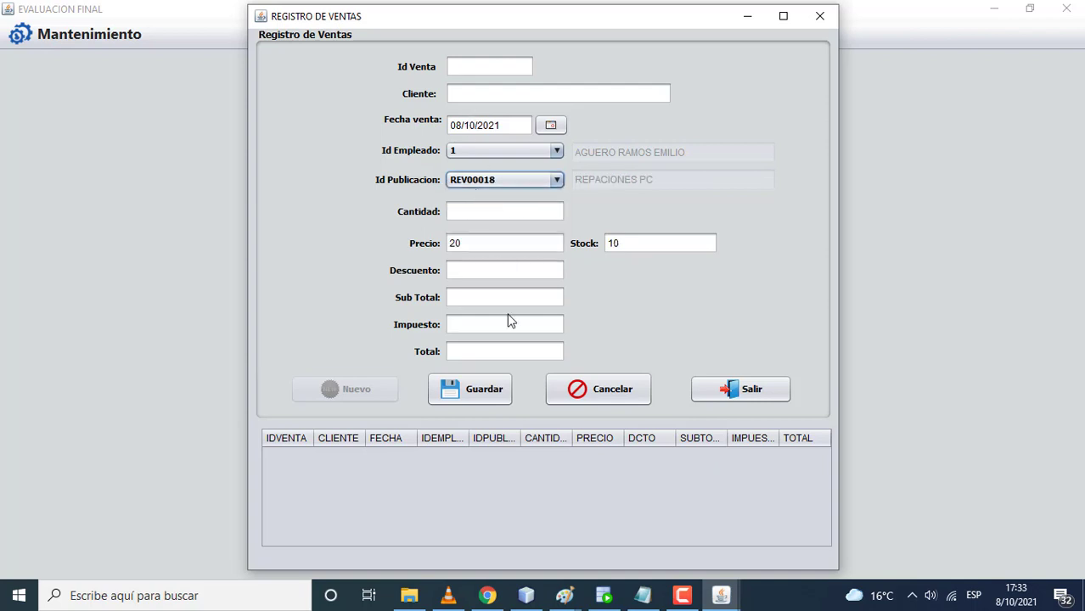
Test the sale's required-field validation by saving without a sale ID and without a client, filling in each missing field after its attempt
click(499, 387)
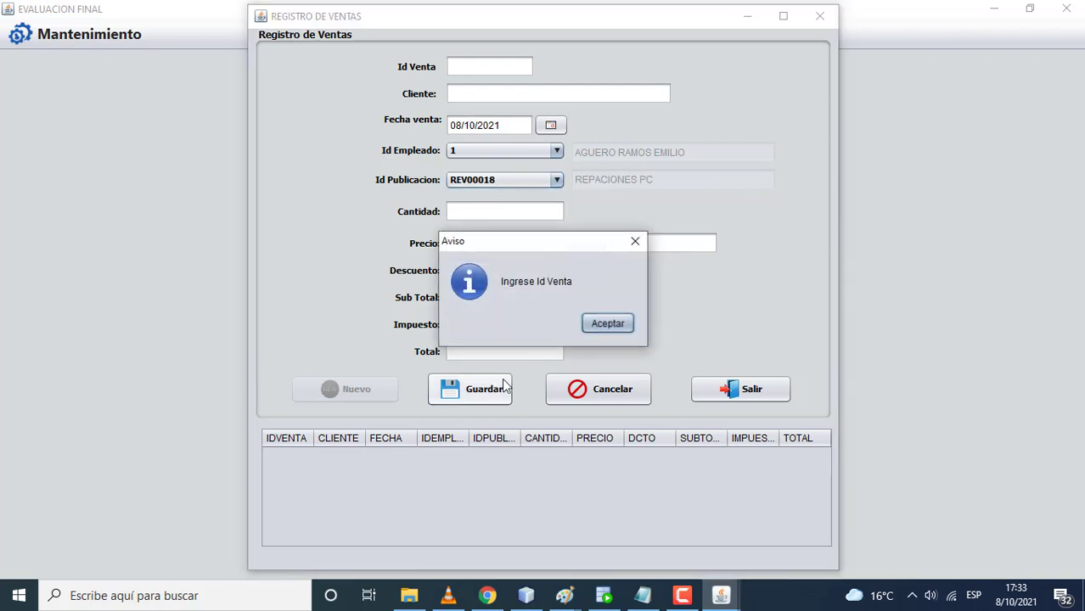
click(607, 326)
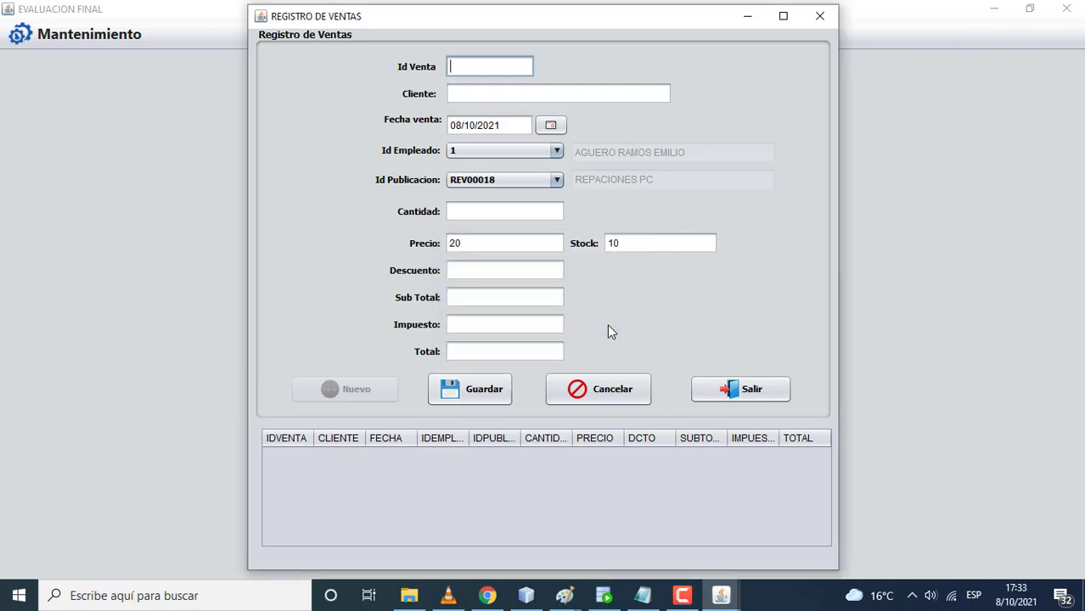
text(10)
click(491, 389)
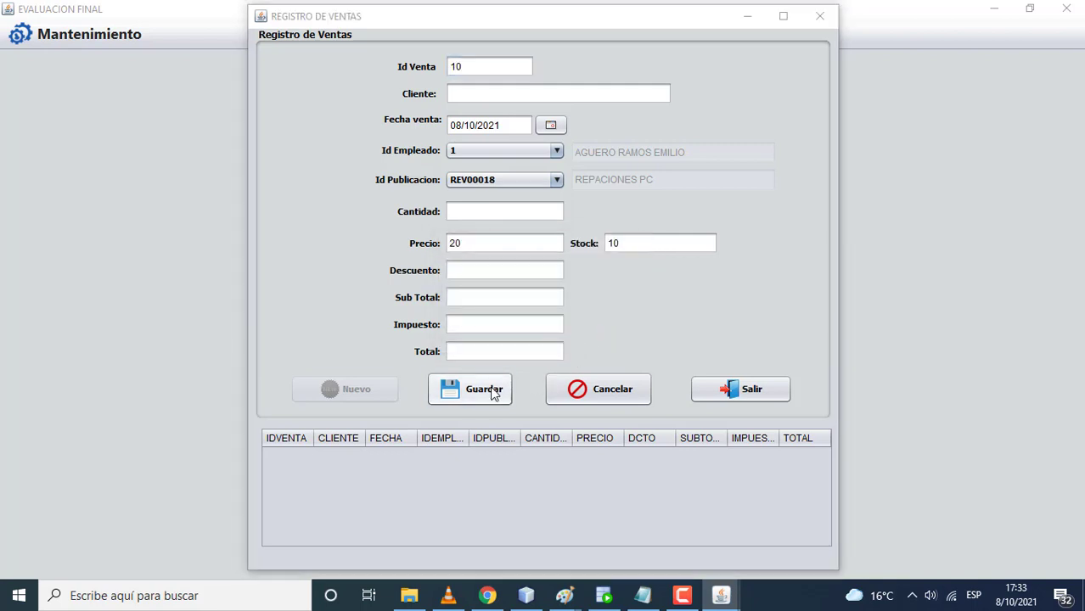
click(590, 329)
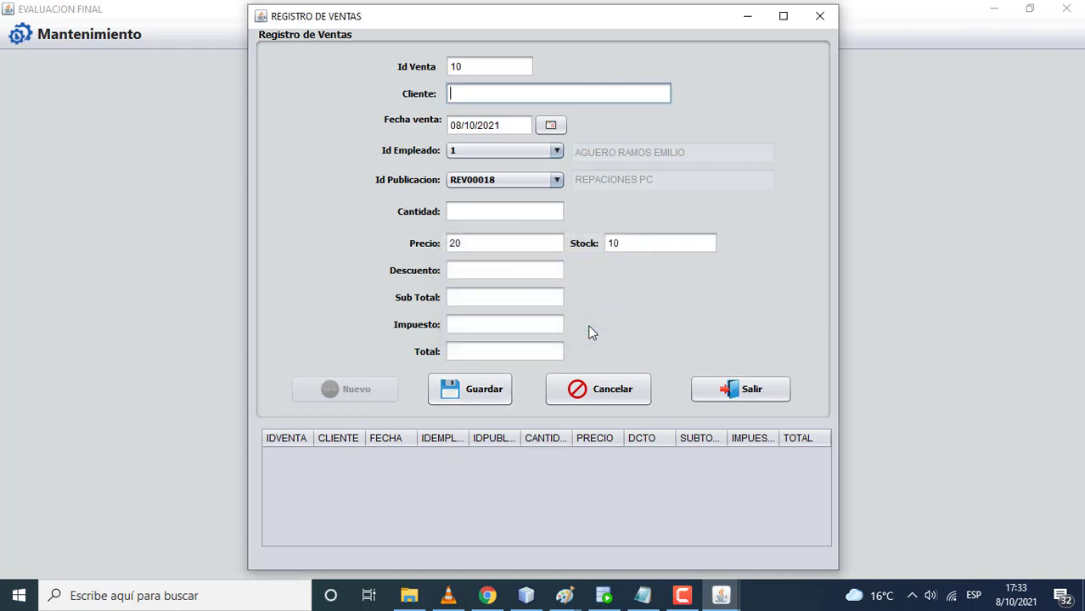
text(ROBERTO SOLIS)
Try to save the REV00018 sale with a quantity of 20
click(460, 212)
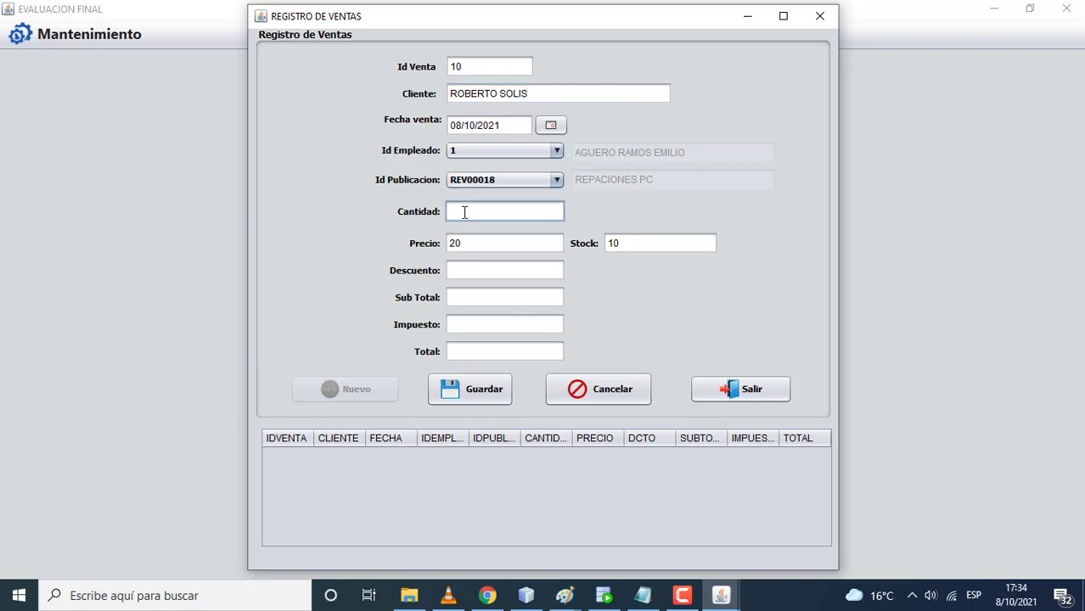
text(20)
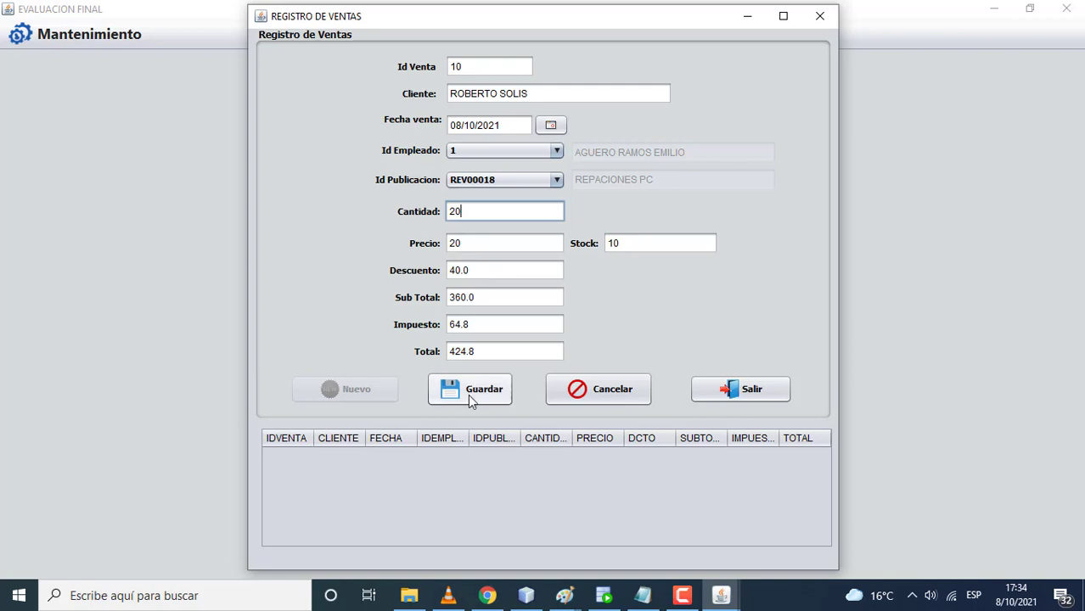
click(470, 395)
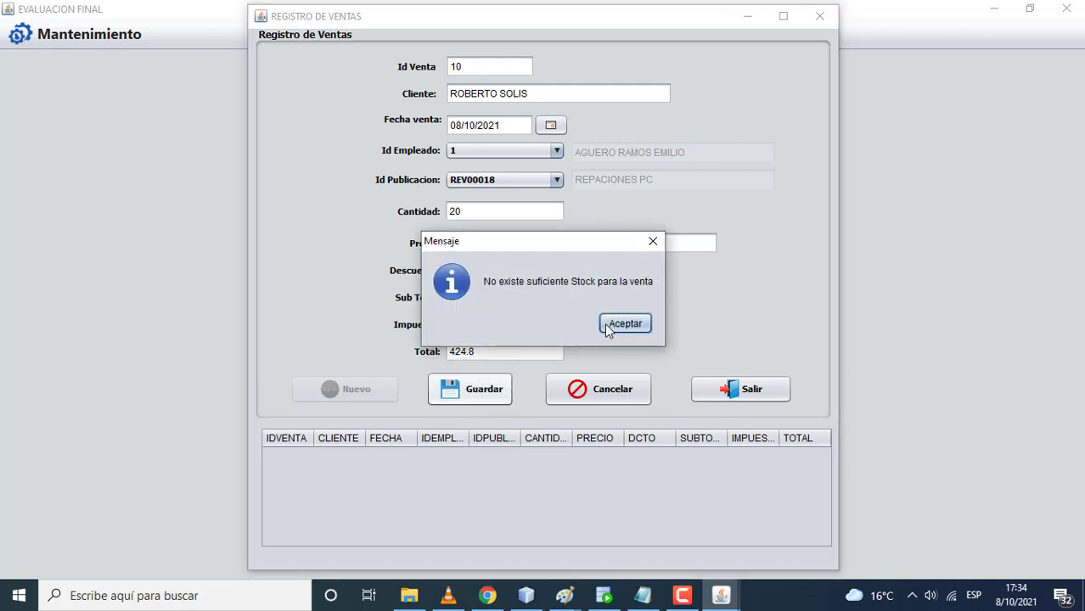
click(606, 326)
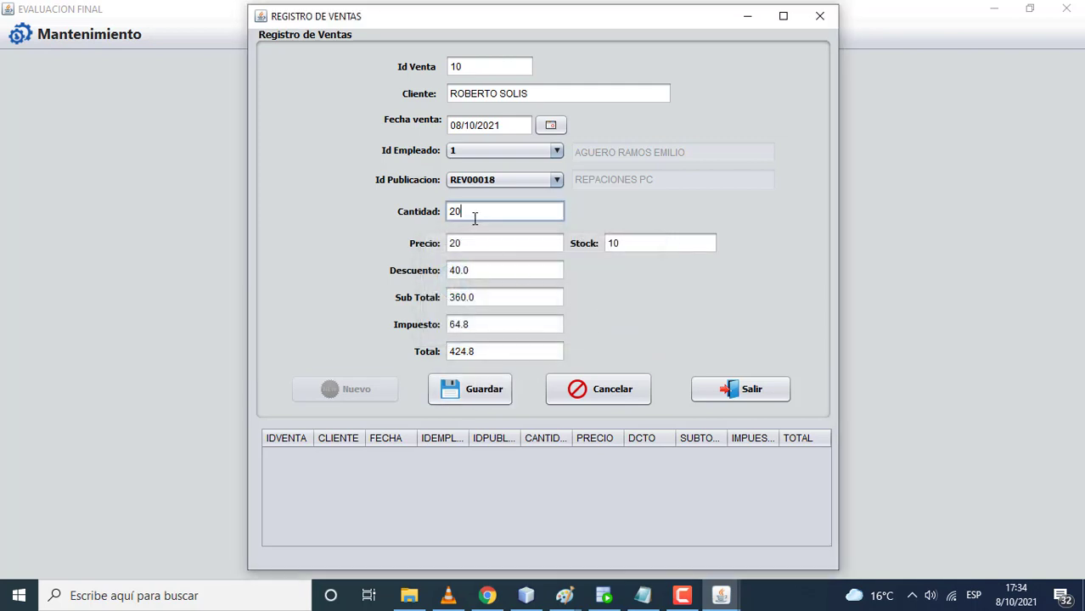
Set the REV00018 sale's quantity to 5 and save the sale
key(BackSpace)
key(BackSpace)
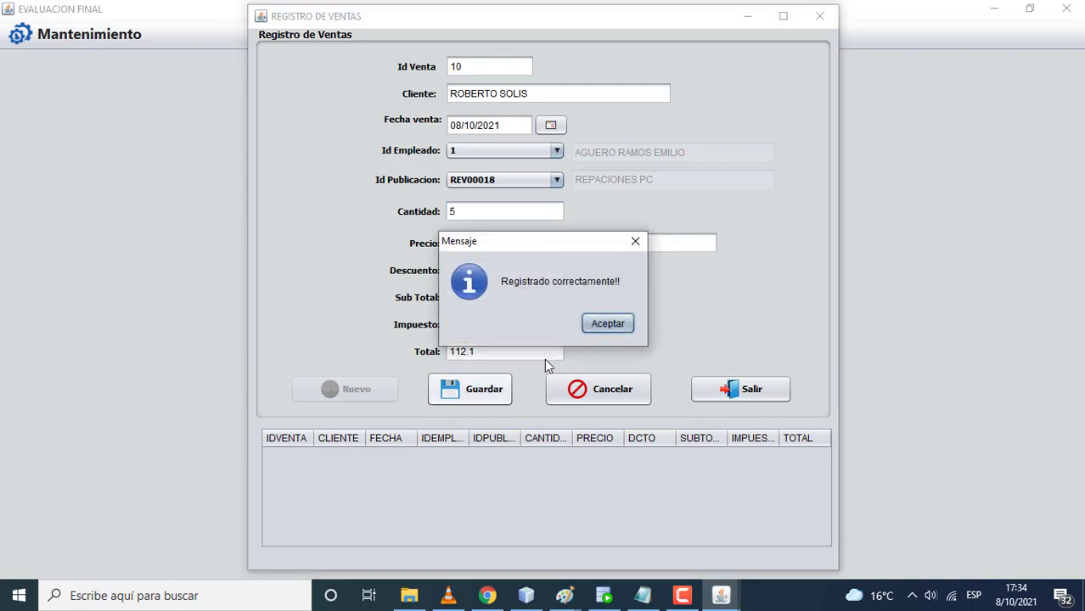
click(606, 324)
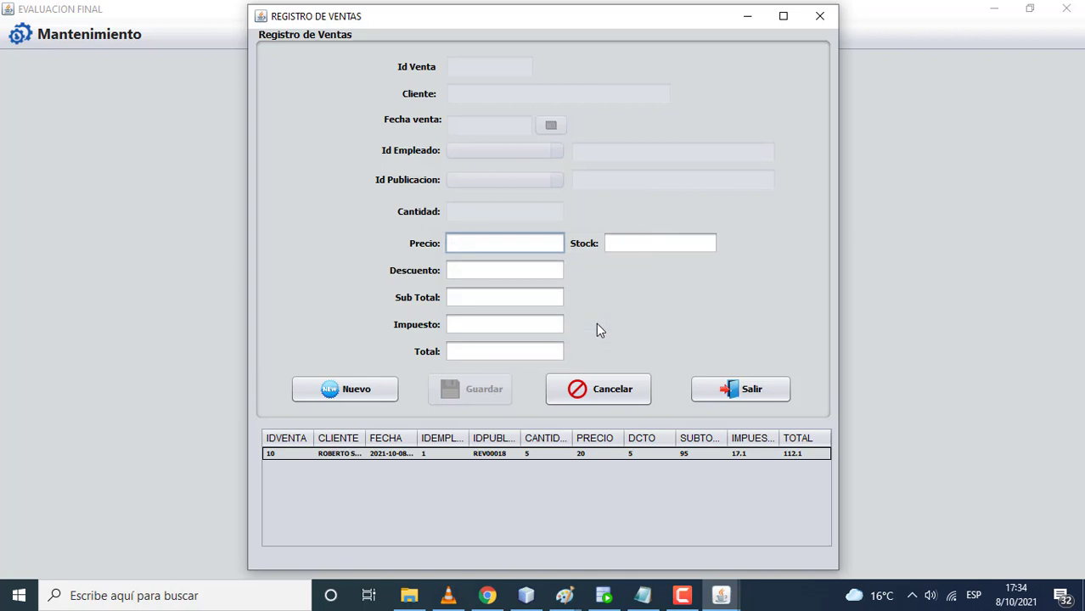
Start a new sale of publication REV00018 with sale ID 10, the client's full name and a quantity of 5
click(370, 390)
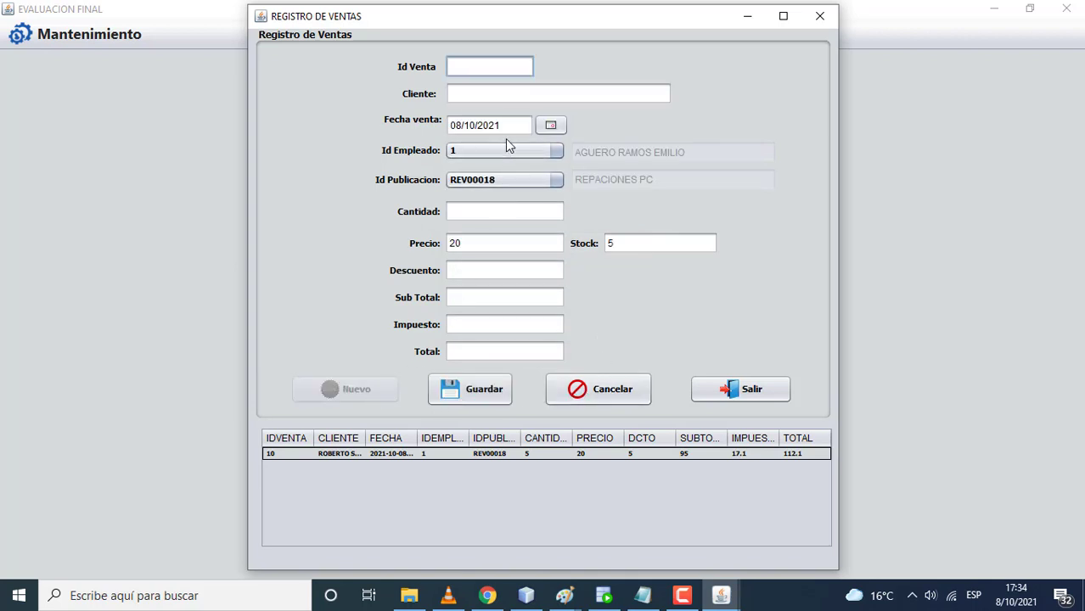
click(627, 247)
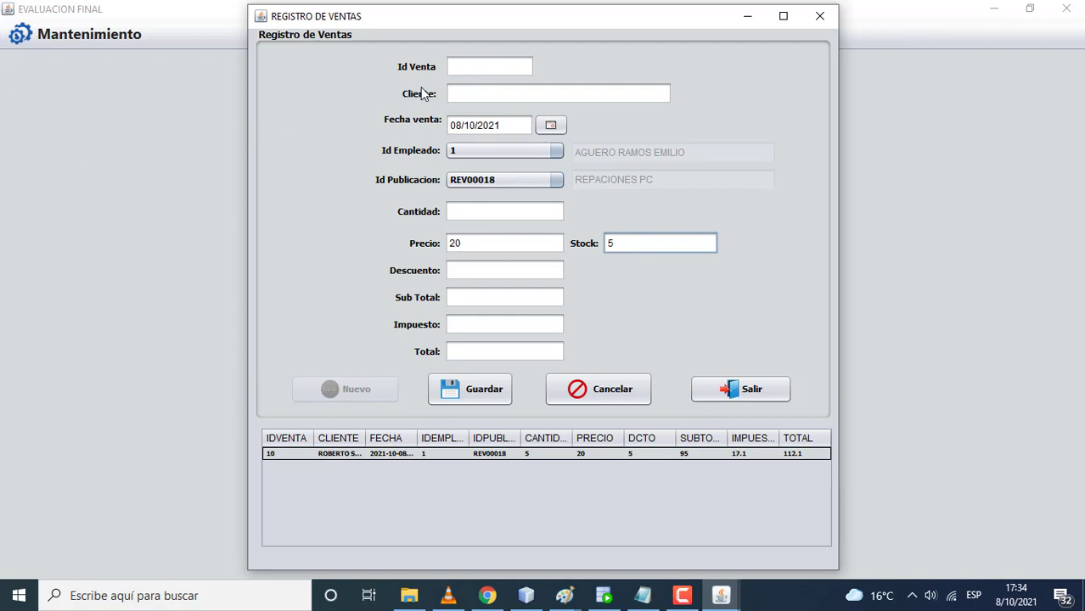
click(460, 68)
text(10)
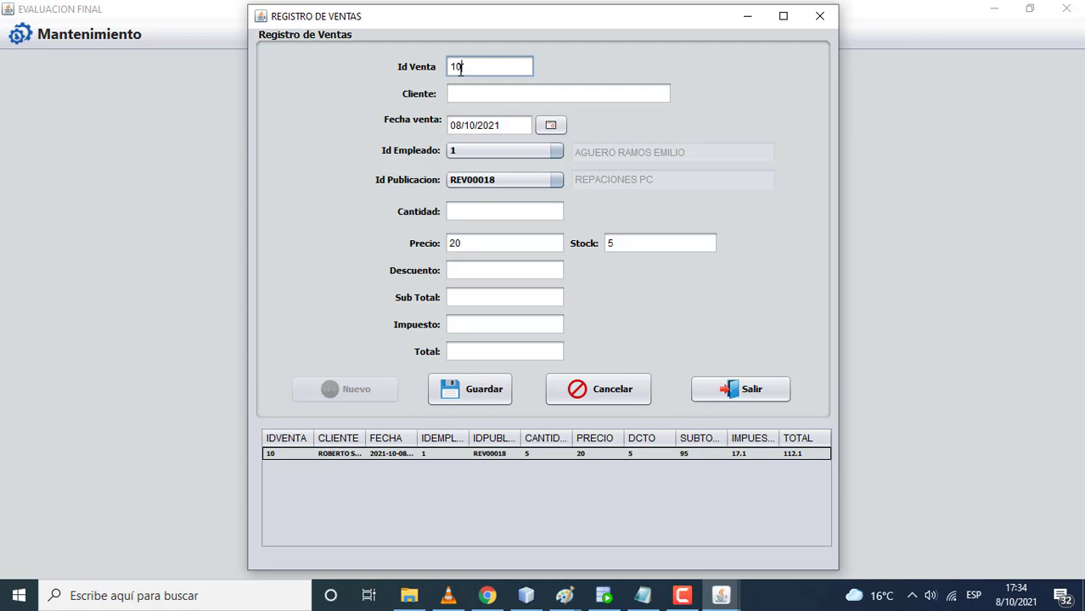
click(465, 93)
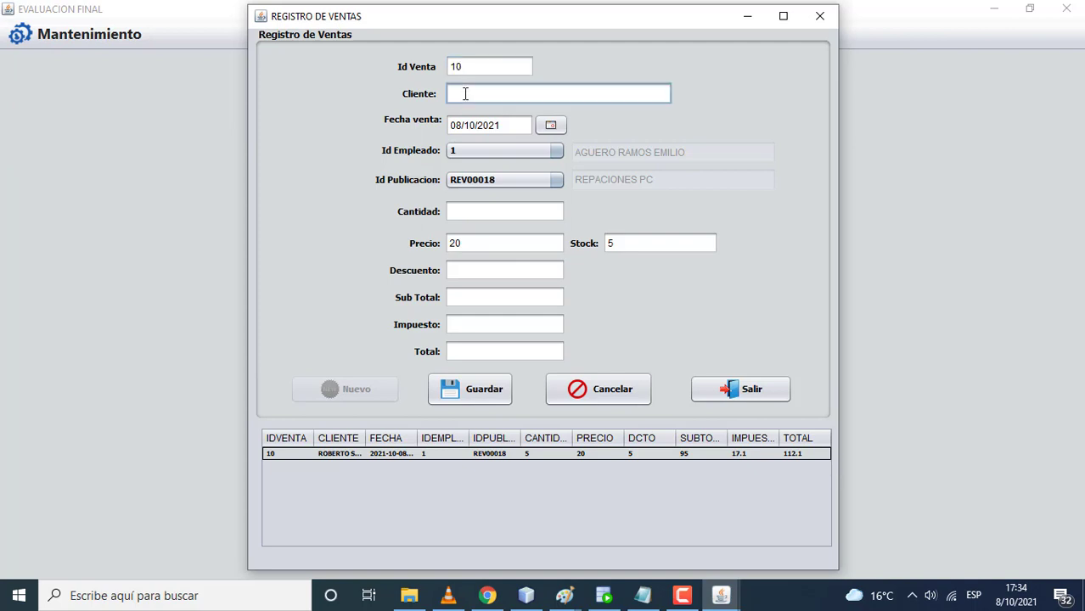
text(ANA MARIA PORRAS)
click(462, 204)
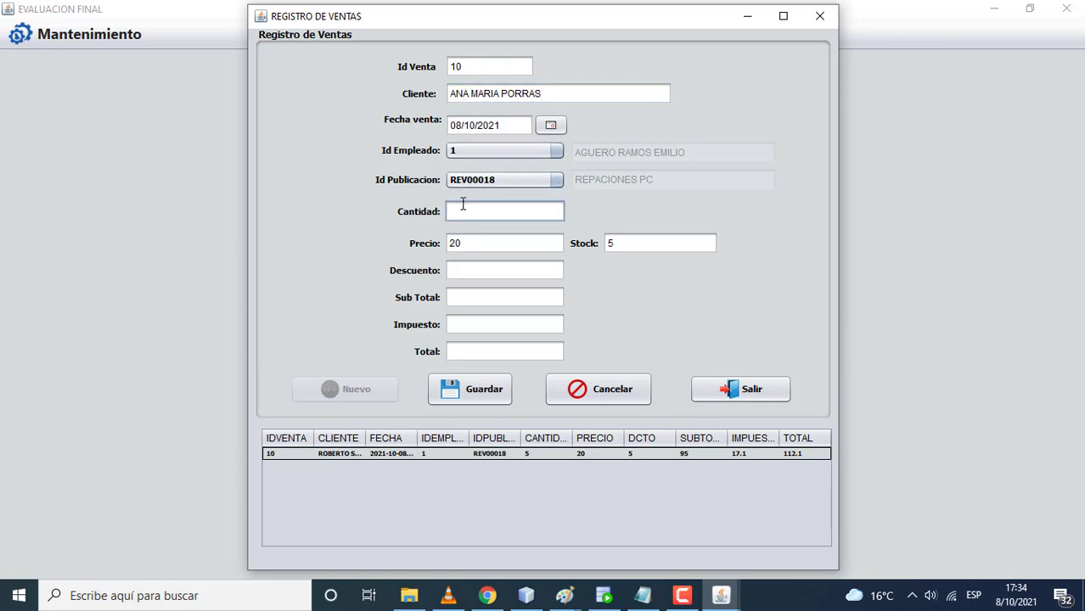
text(5)
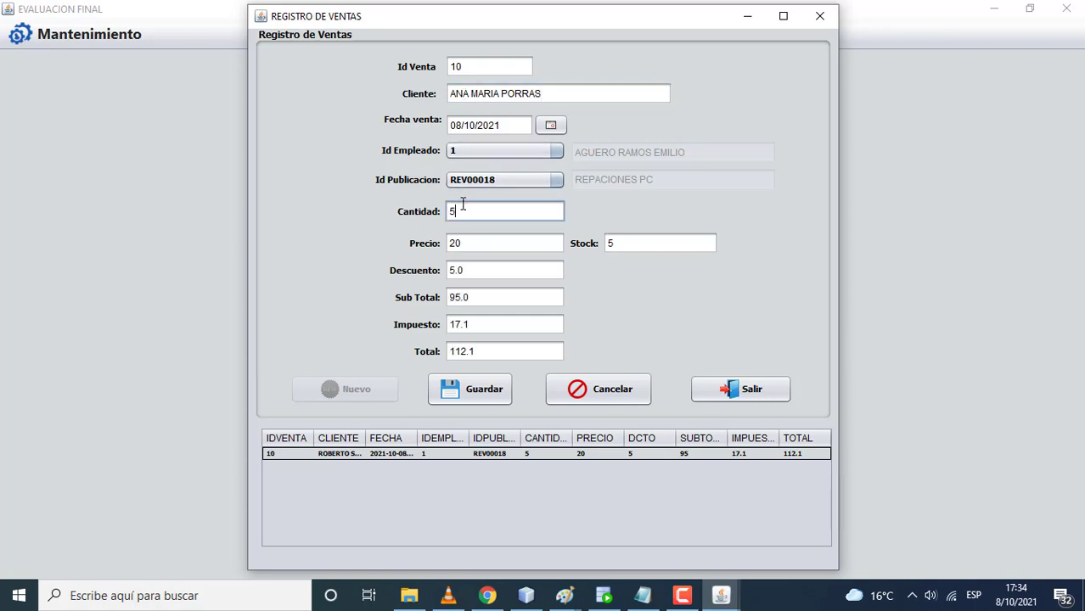
Test the duplicate-ID validation by saving the sale under ID 10, and save it under ID 11 instead
click(487, 391)
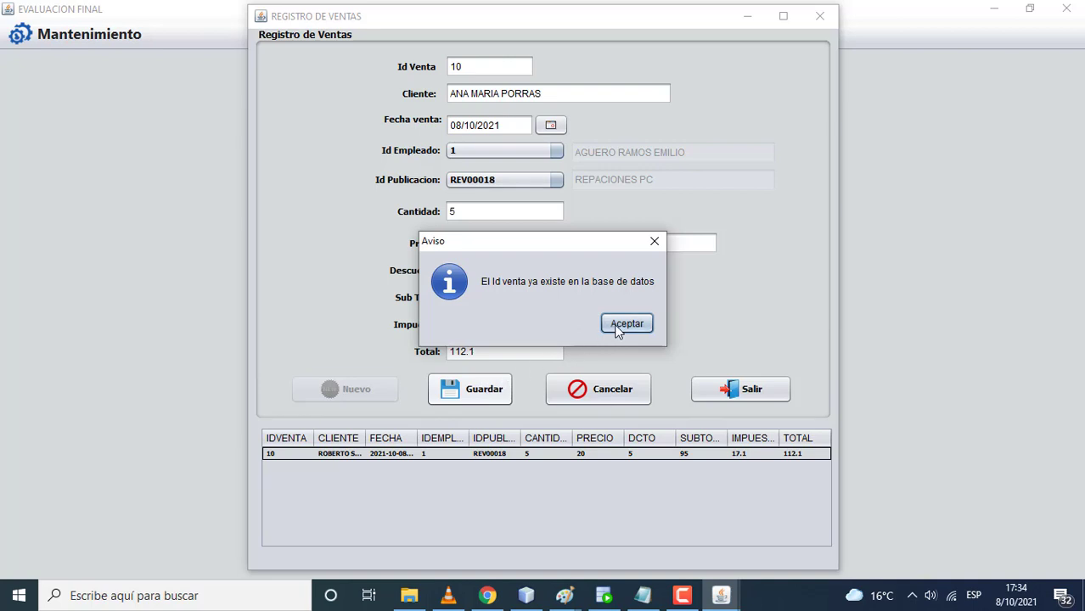
click(617, 329)
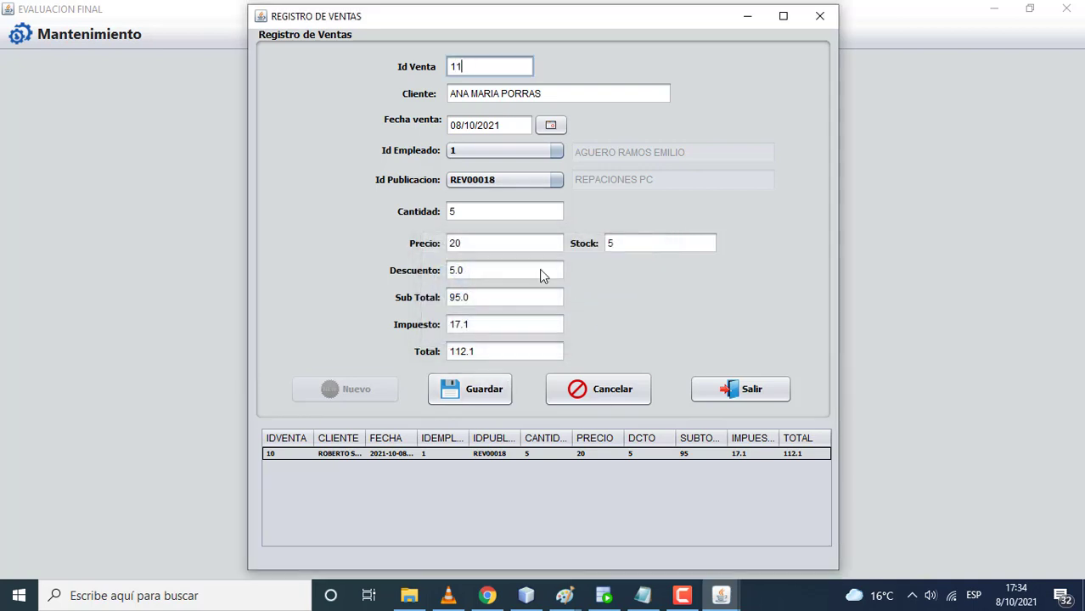
click(485, 384)
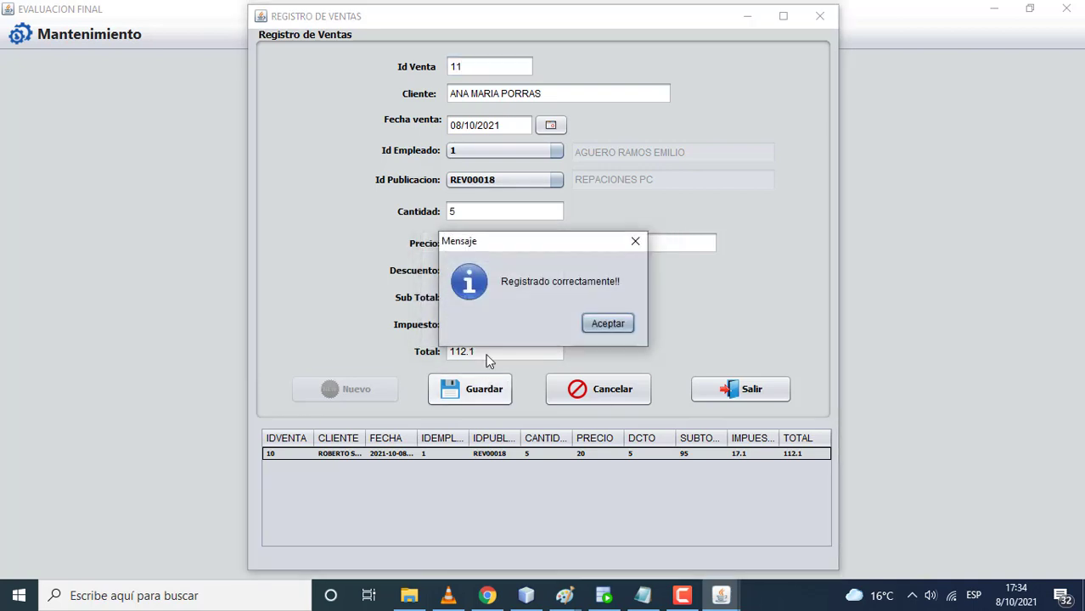
click(607, 324)
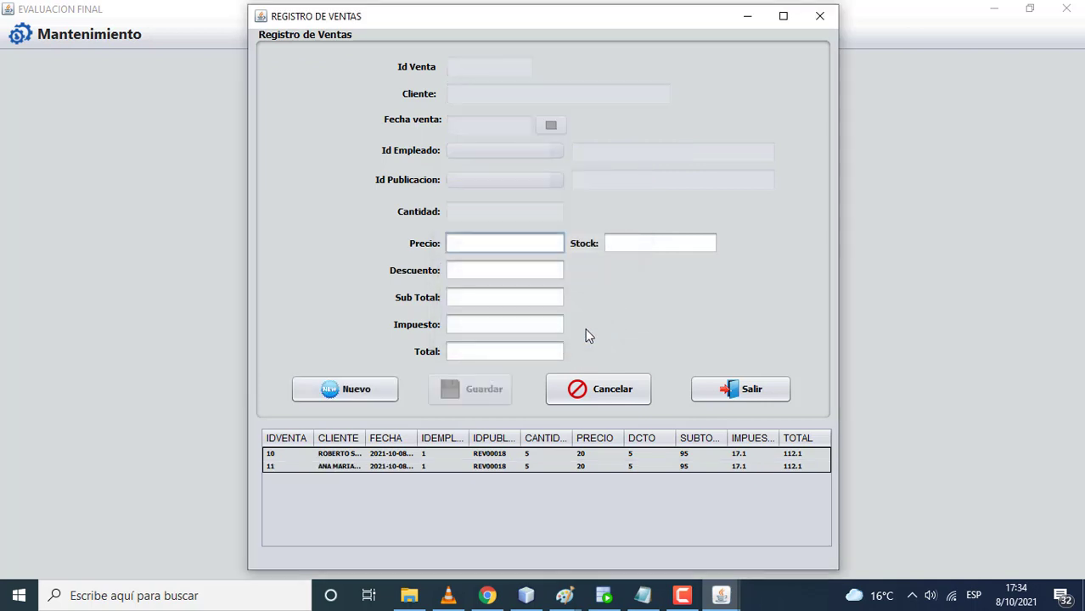
Start another sale, check the remaining stock of REV00018, and enter sale ID 30 and the client's full name
click(375, 390)
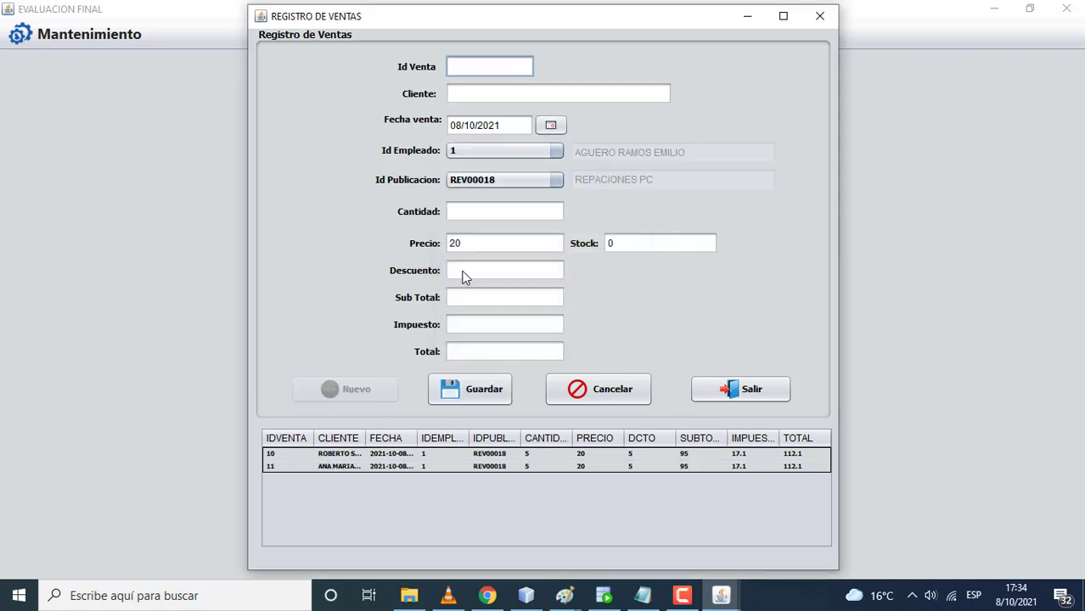
click(630, 247)
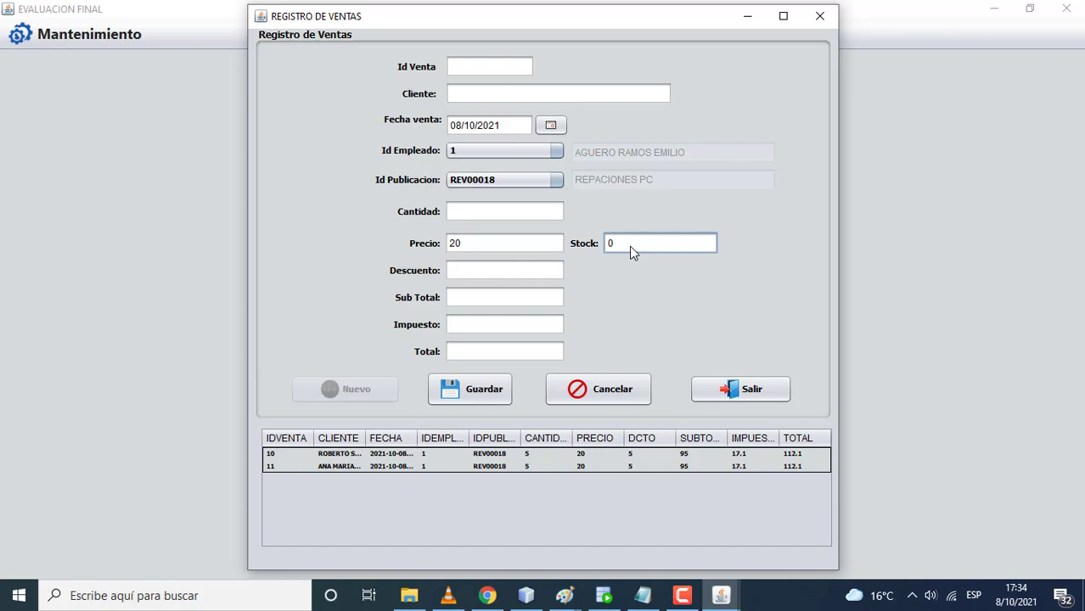
click(476, 75)
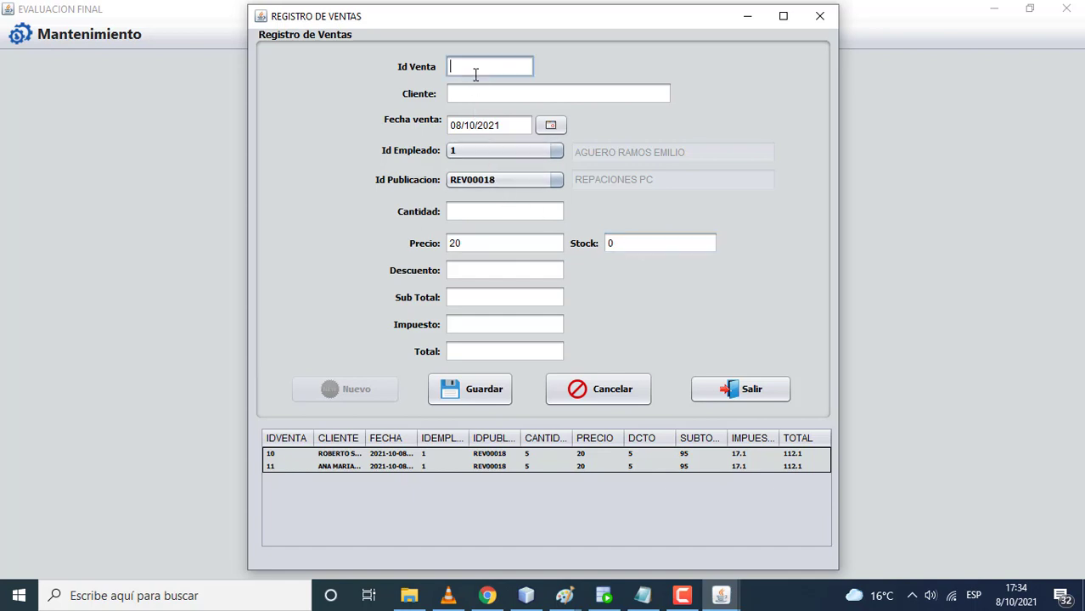
text(30)
click(478, 88)
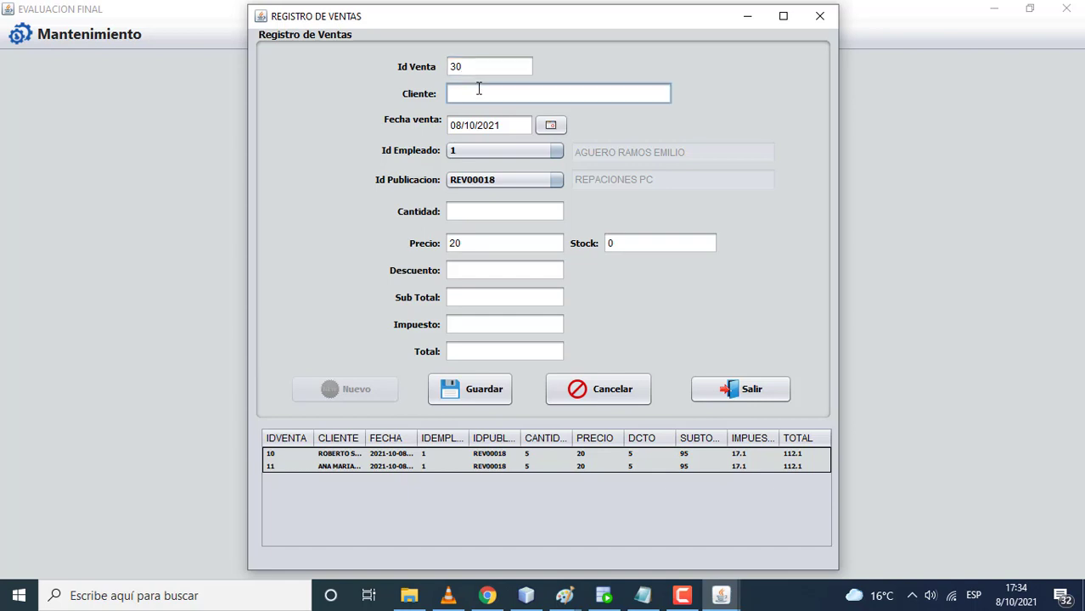
text(JUAN LOLANDES)
Choose publication REV00019 with a quantity of 5 and save the sale
click(506, 174)
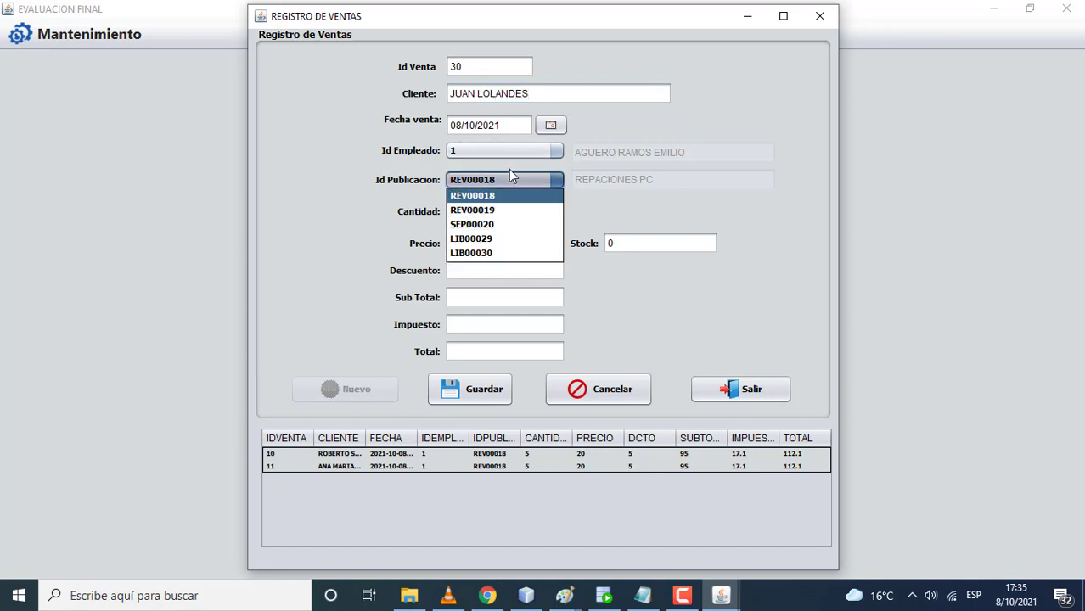
click(504, 210)
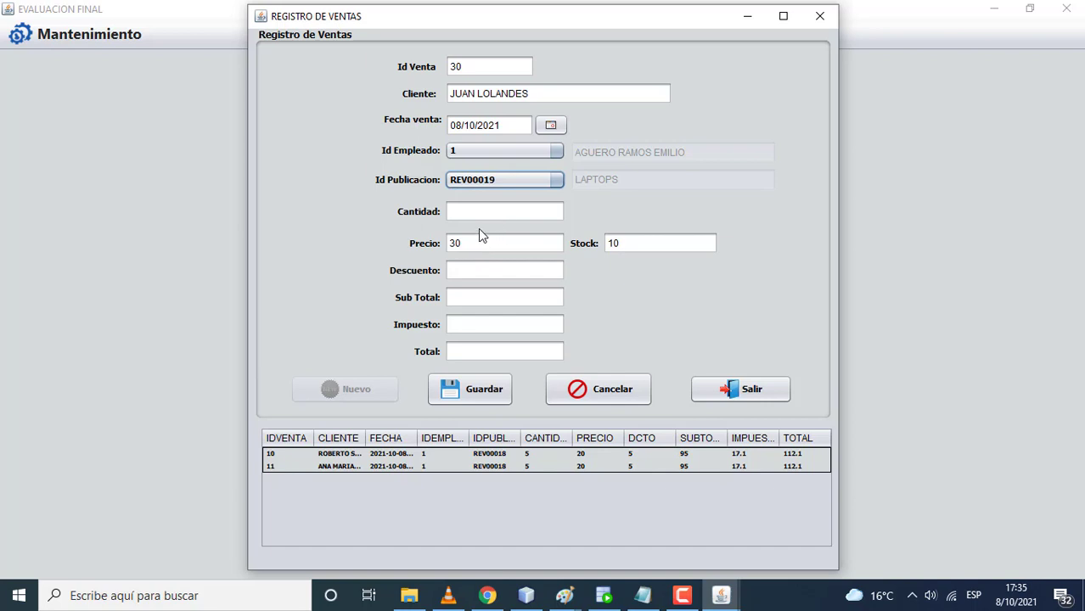
click(470, 213)
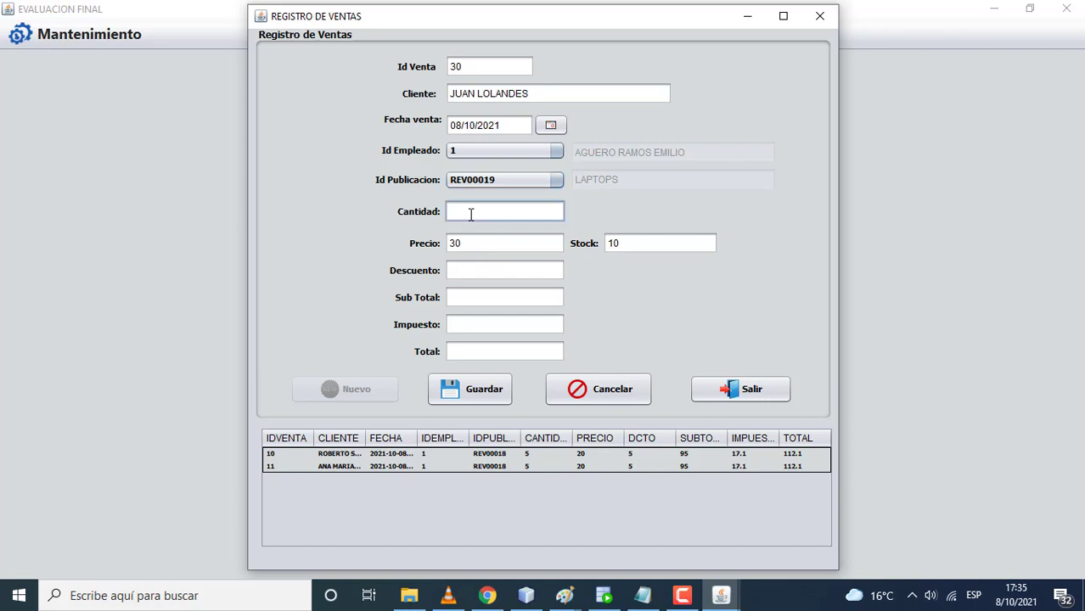
text(5)
click(482, 389)
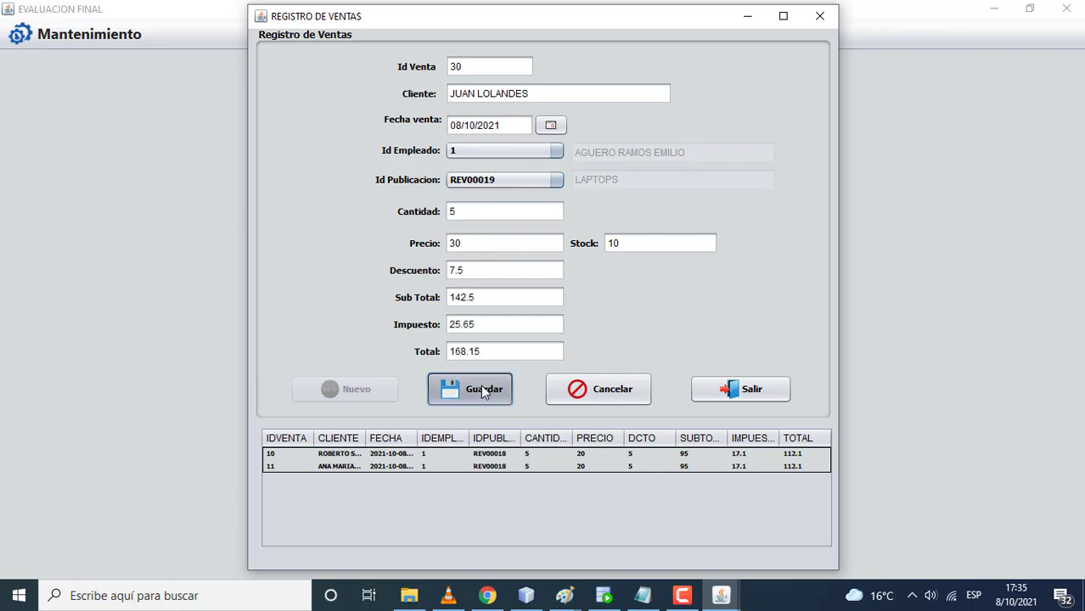
click(598, 326)
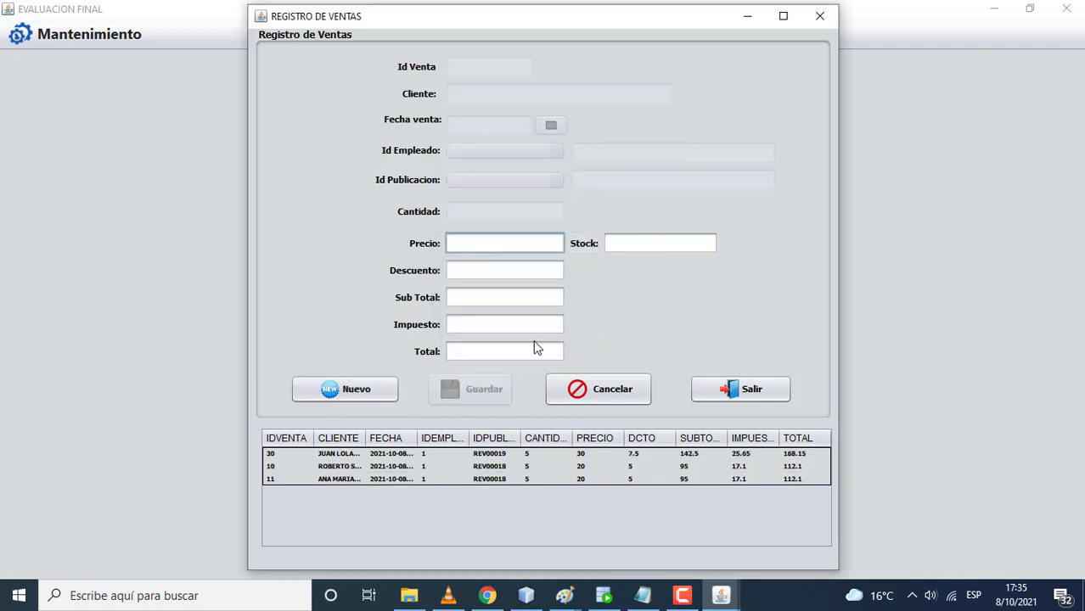
Start a new sale, check the remaining stock of REV00019, and choose publication SEP00020 for the sale
click(376, 388)
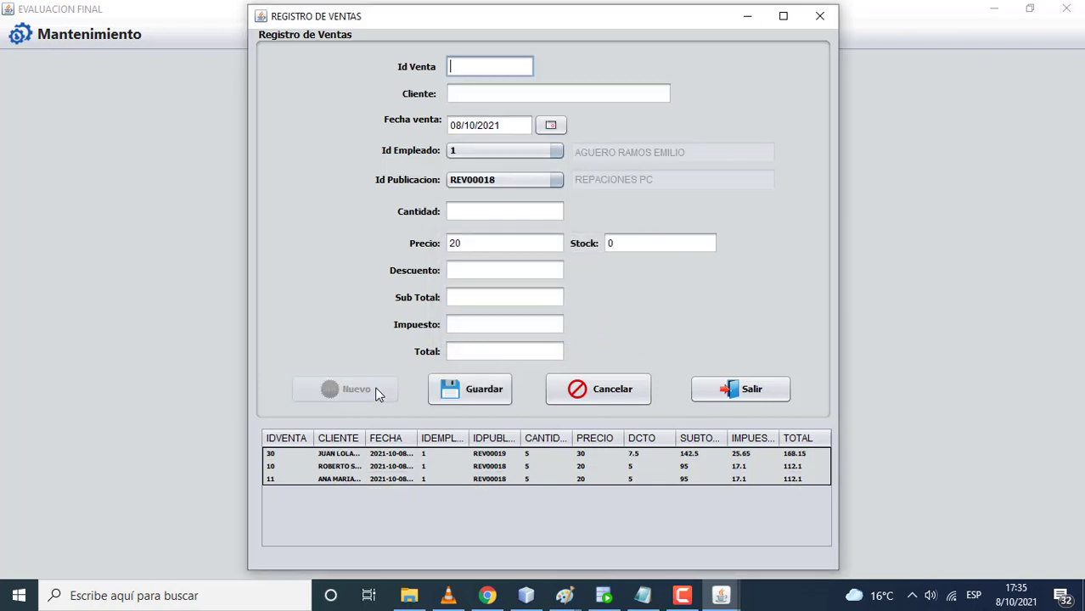
click(487, 183)
click(488, 211)
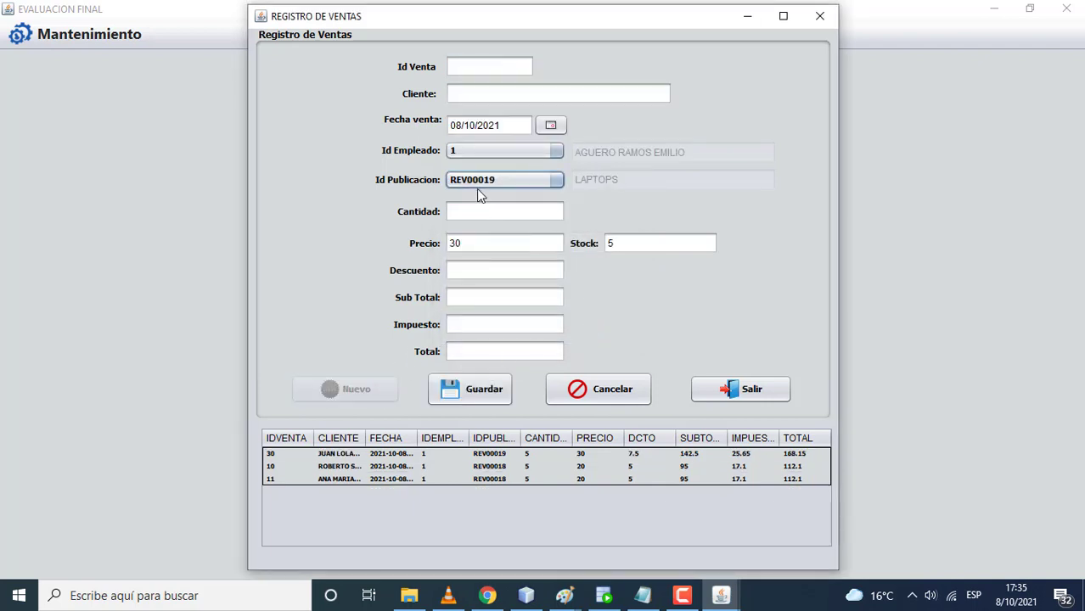
click(485, 182)
click(481, 230)
Enter sale ID 40 and the client's full name, and assign the sale to employee ID 3
click(472, 71)
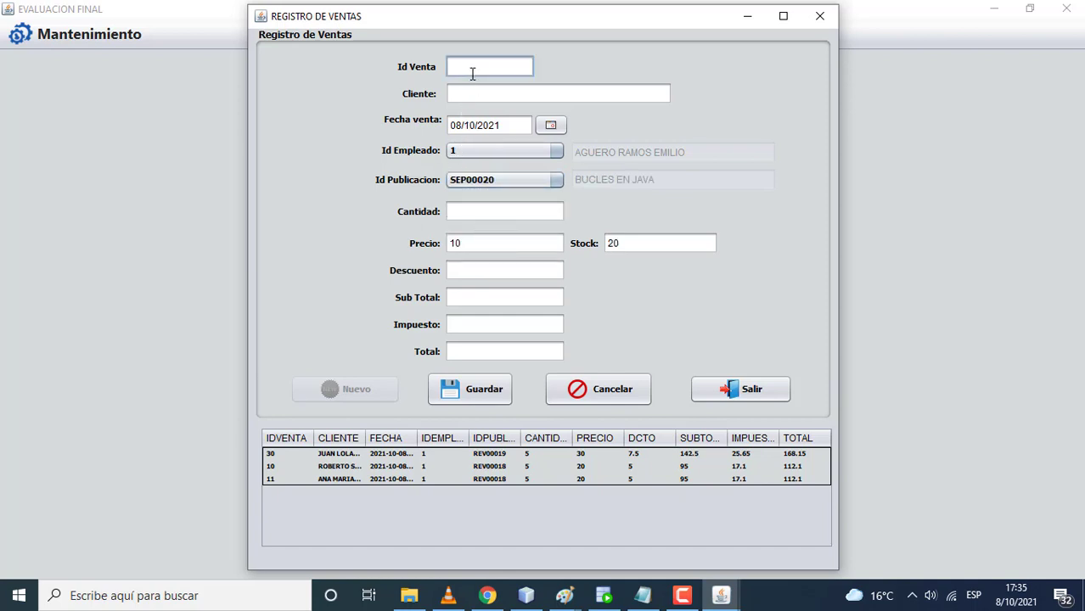
text(40)
key(Tab)
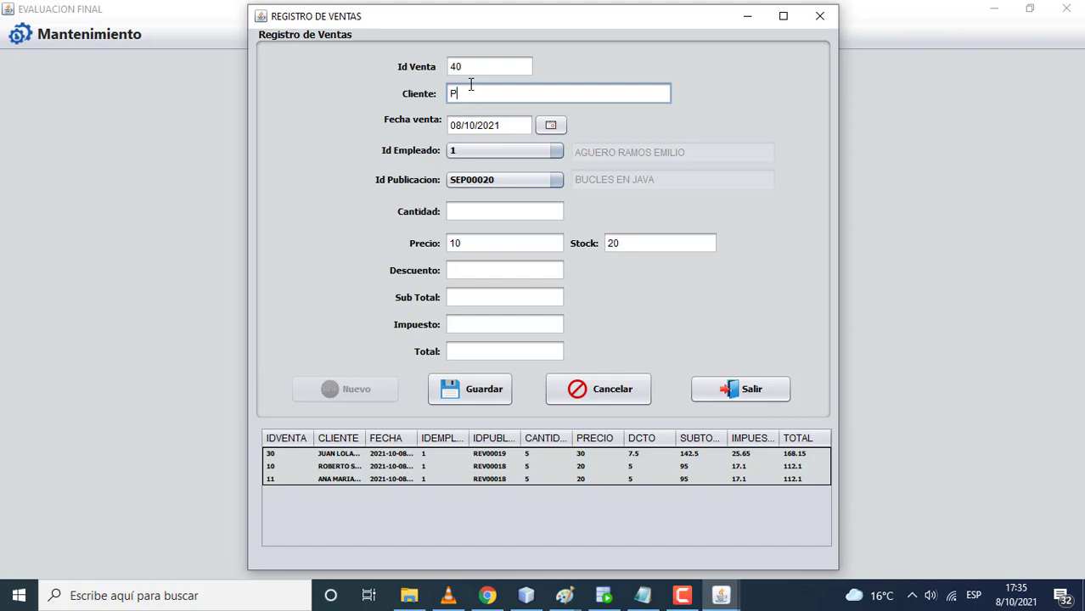
text(PEDRO ROMAN)
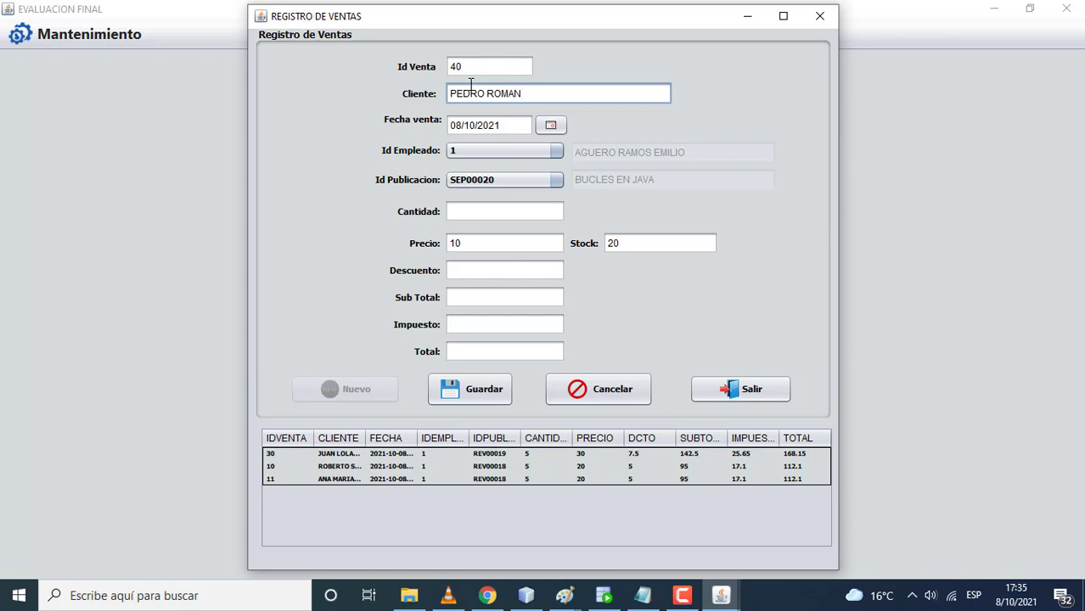
click(476, 151)
click(478, 192)
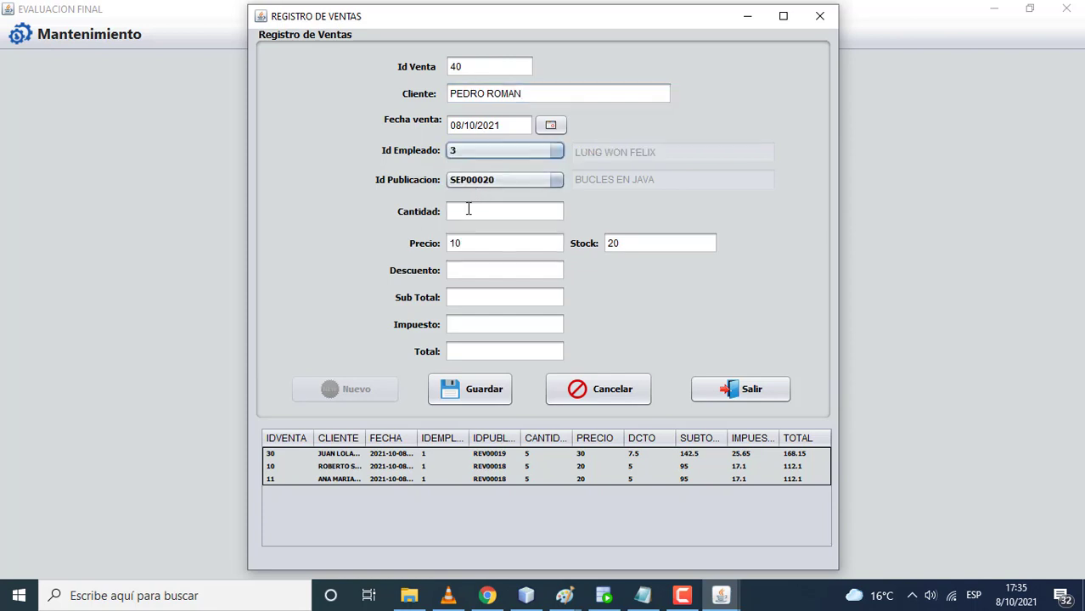
Set the SEP00020 sale's quantity to 10 and save the sale
click(468, 210)
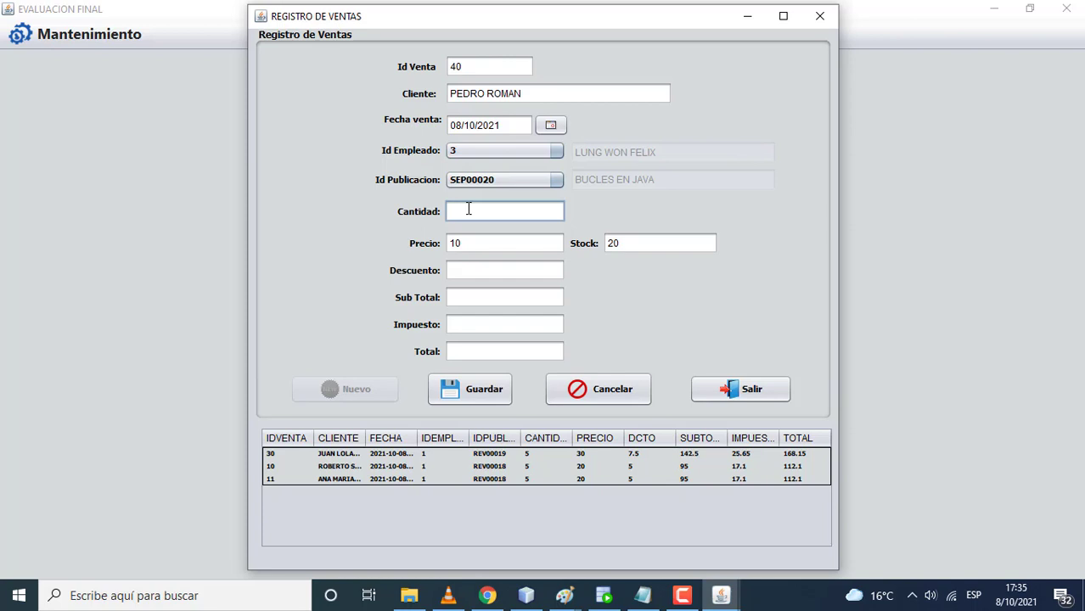
text(10)
click(480, 393)
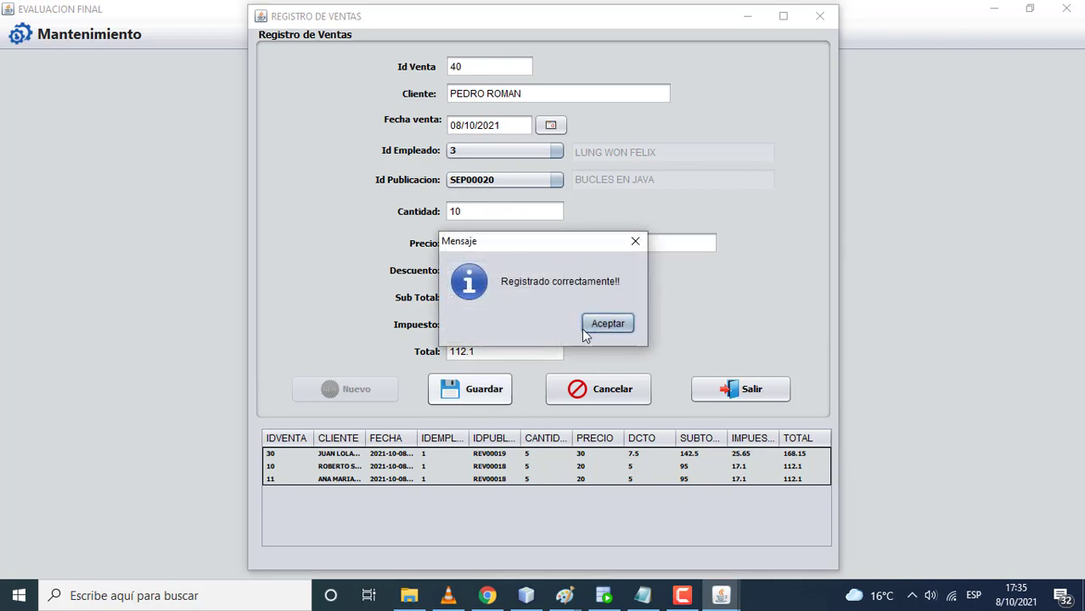
click(595, 324)
Start a new sale, check the remaining stock of SEP00020, and choose publication LIB00029 for the sale
click(381, 394)
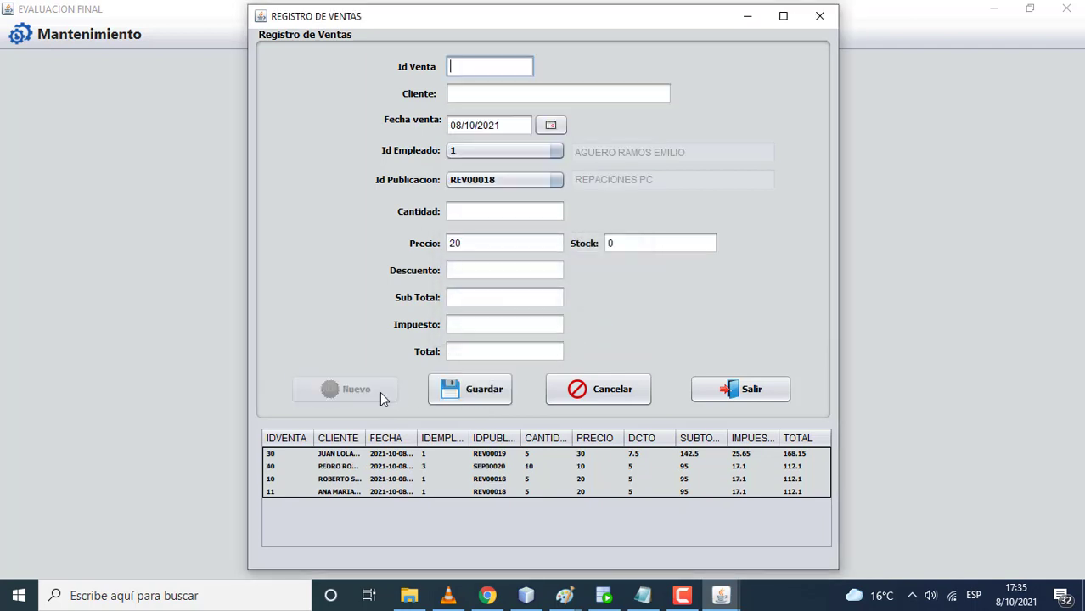
click(450, 181)
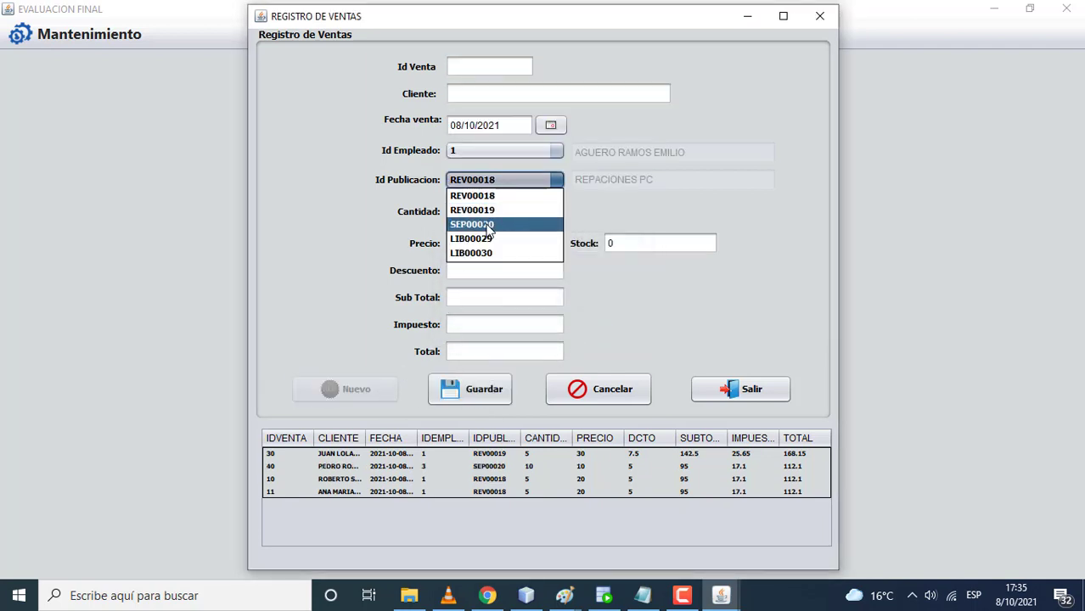
click(489, 226)
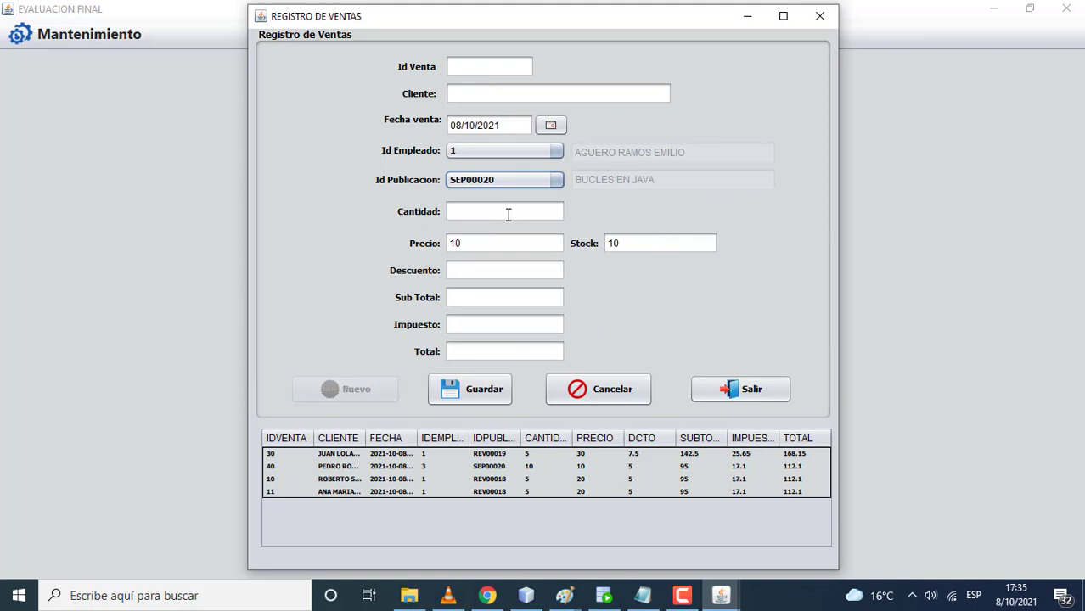
click(492, 182)
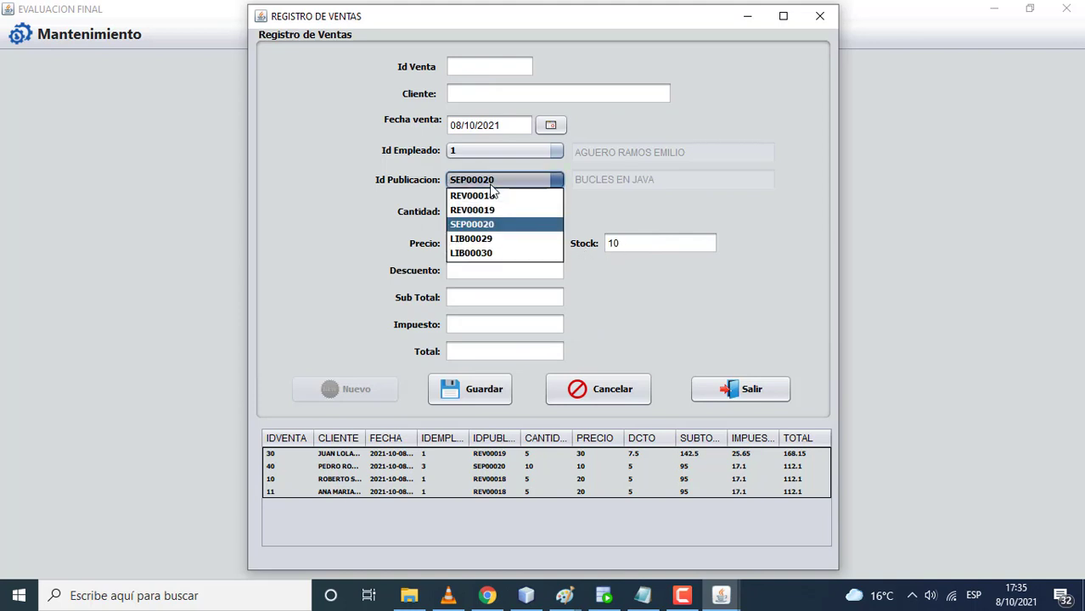
click(490, 238)
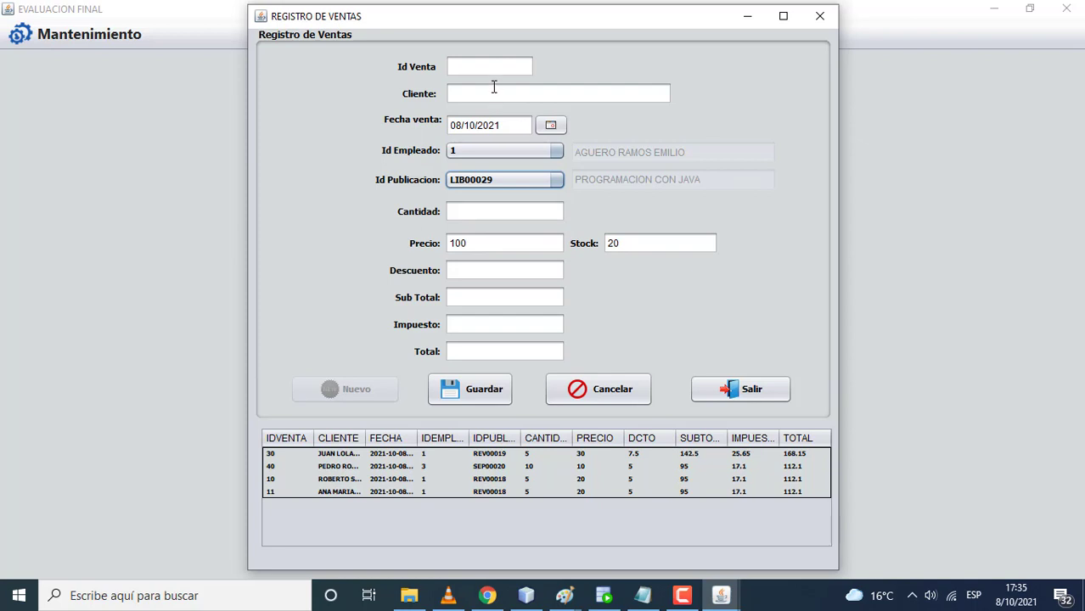
Enter sale ID 60 and the client's full name, and assign the sale to employee ID 2
click(483, 70)
text(60)
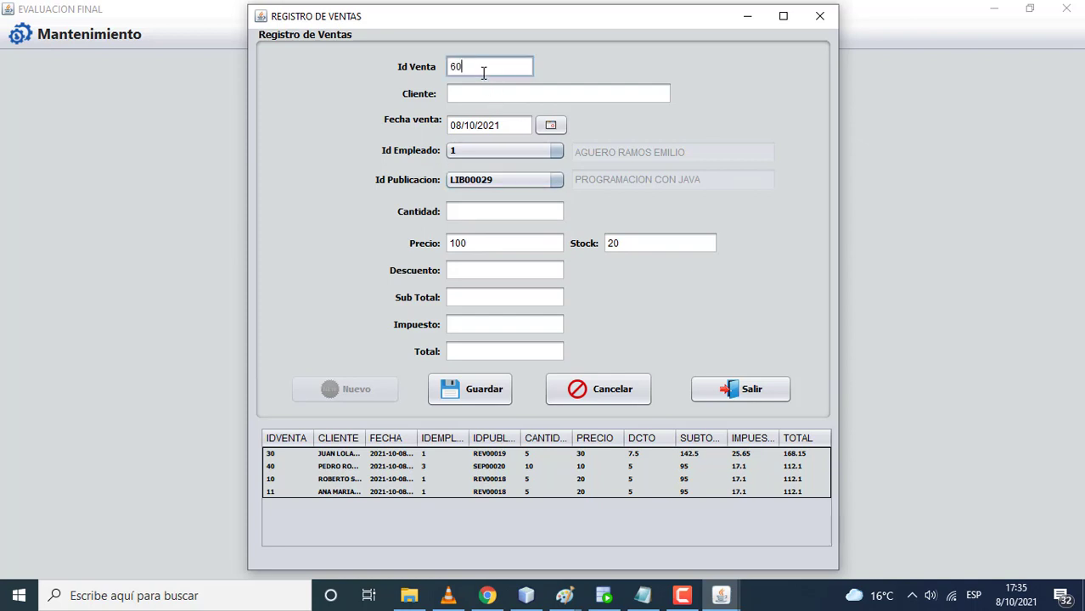
click(488, 93)
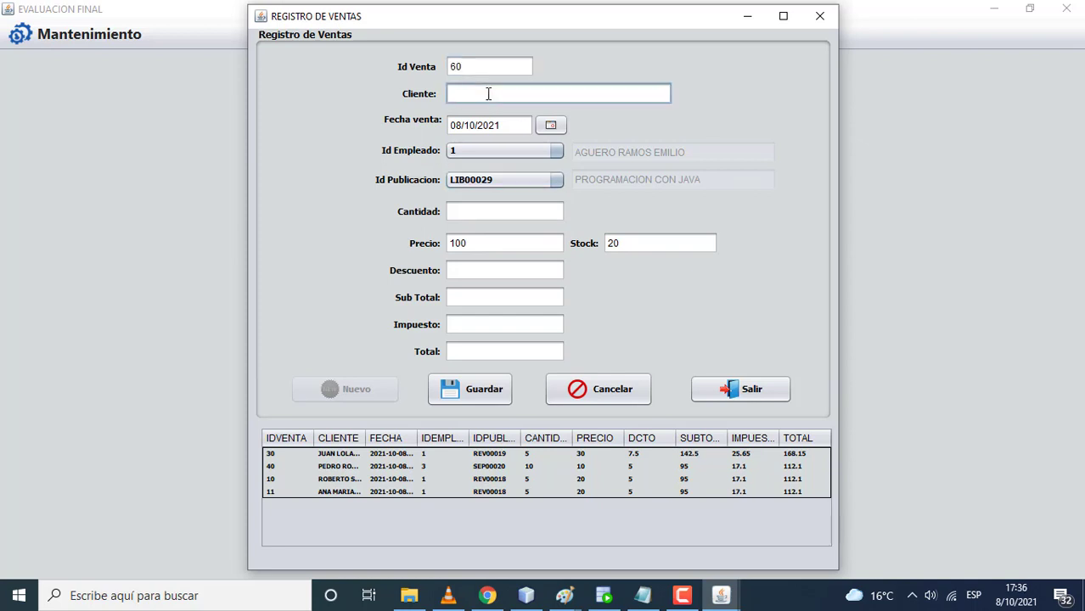
text(MARIA DIAZ)
click(478, 151)
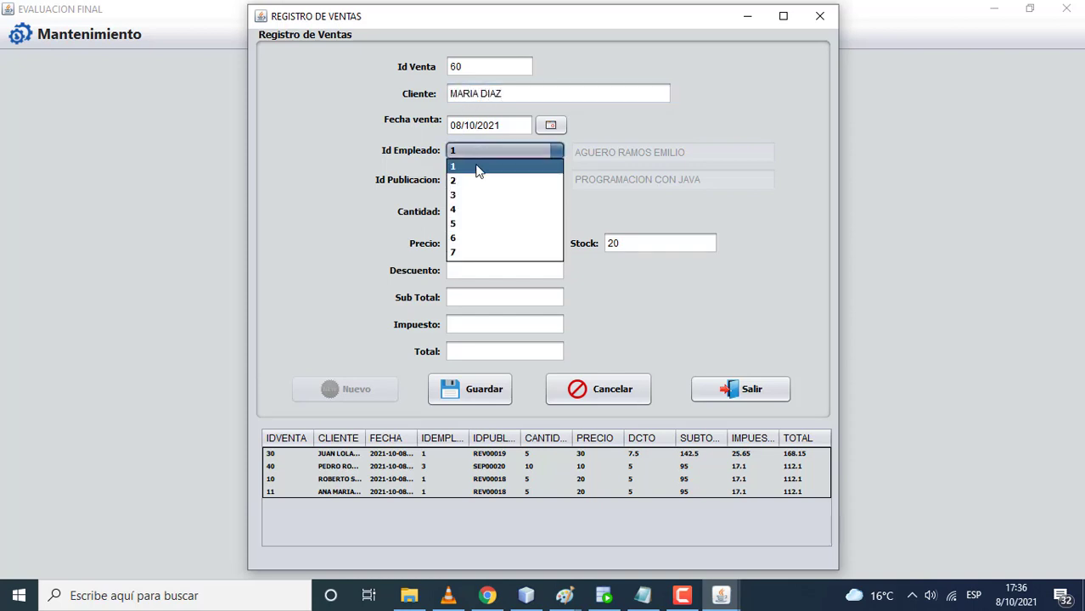
click(478, 181)
Set the LIB00029 sale's quantity to 10 and save the sale
click(478, 213)
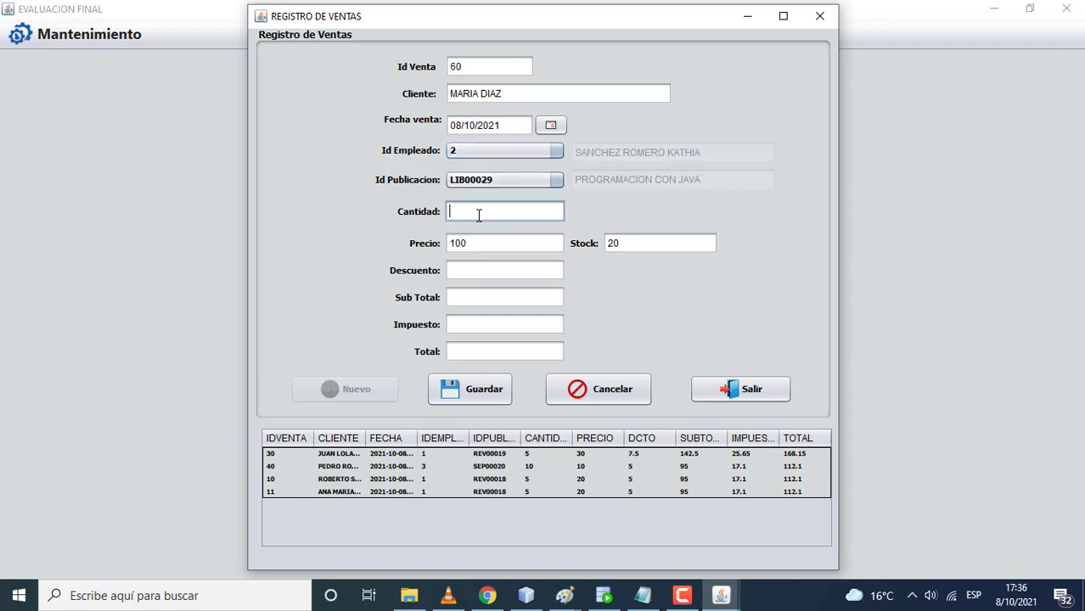
text(10)
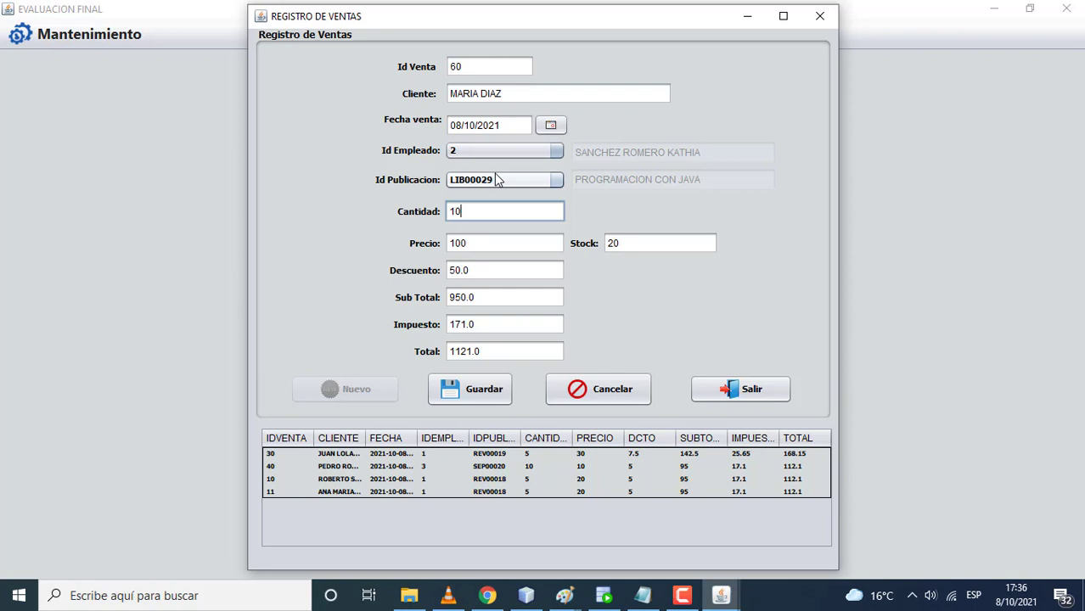
click(488, 391)
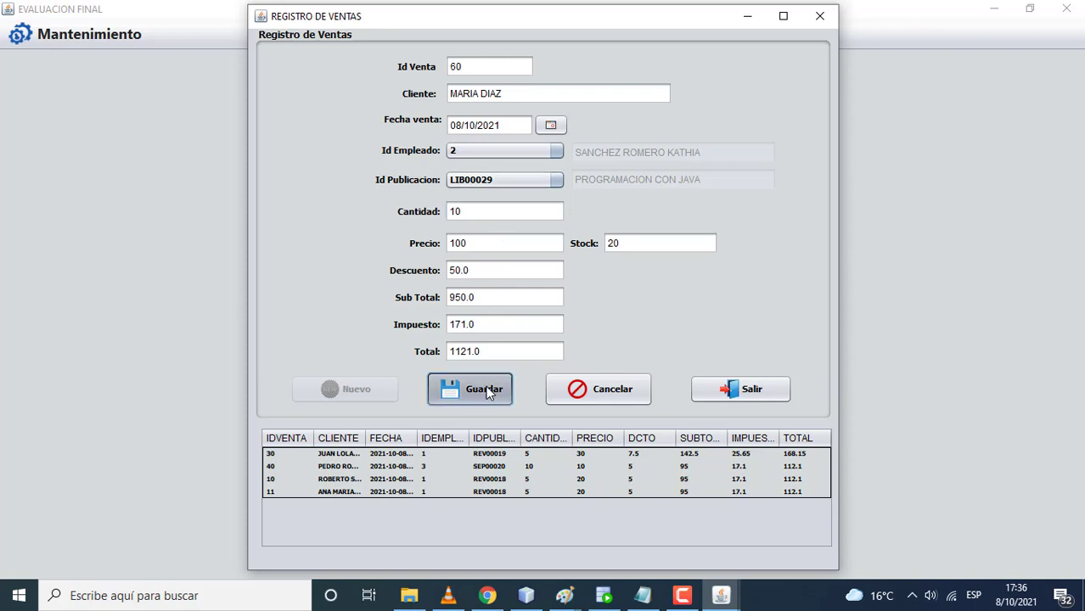
click(591, 327)
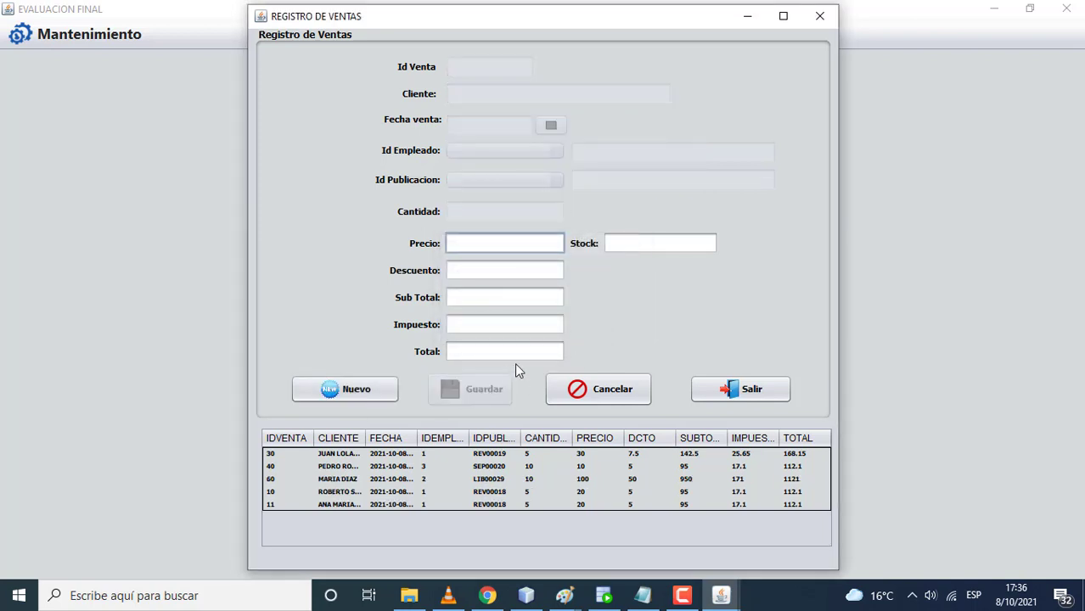
Start a new sale, check the remaining stock of LIB00029, and choose publication LIB00030 for the sale
click(317, 390)
click(493, 179)
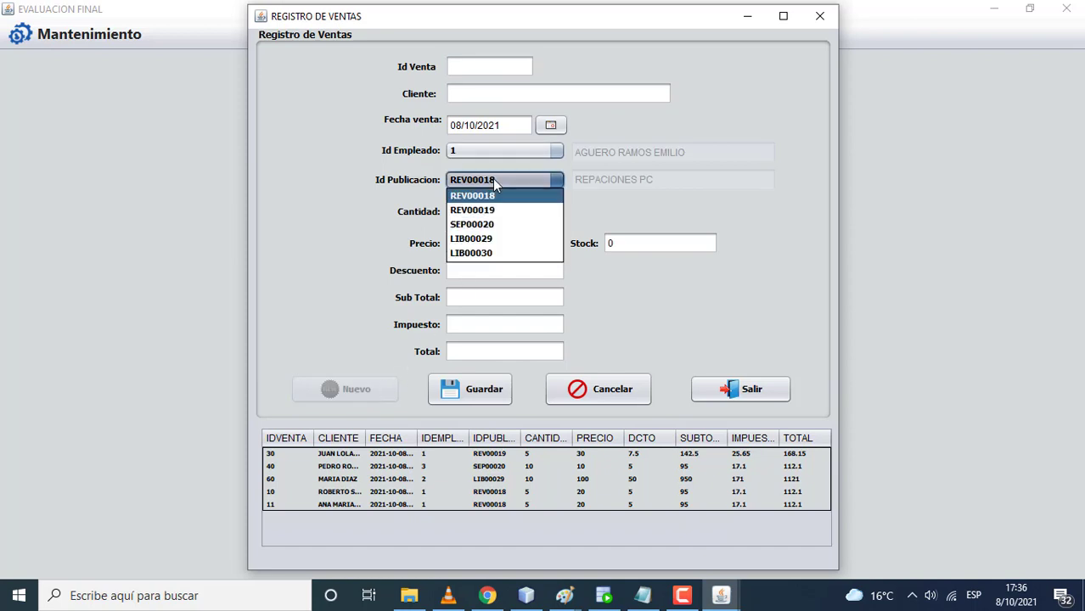
click(501, 239)
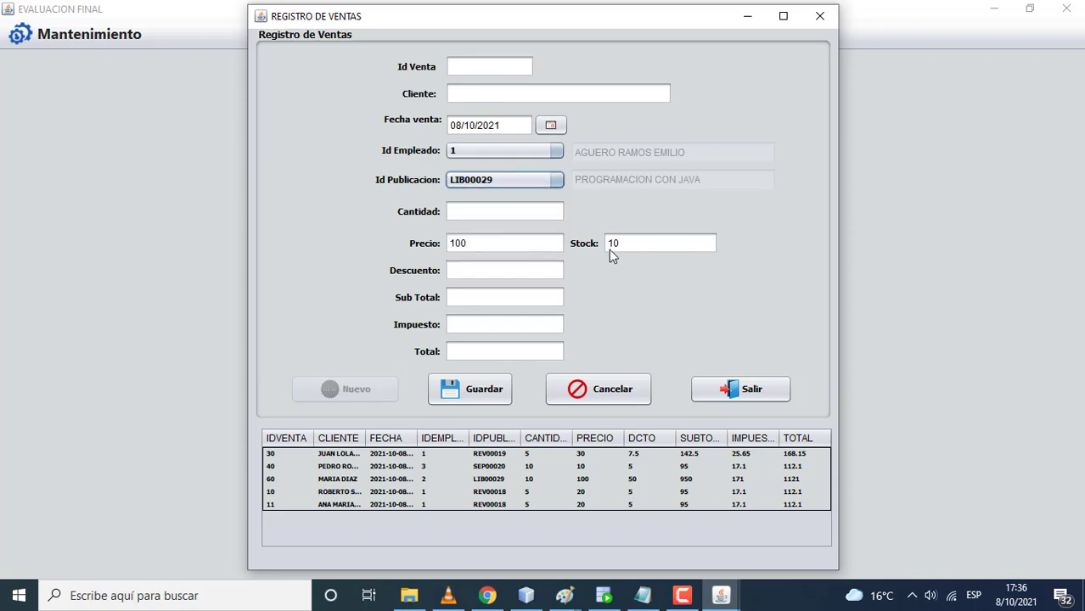
click(478, 180)
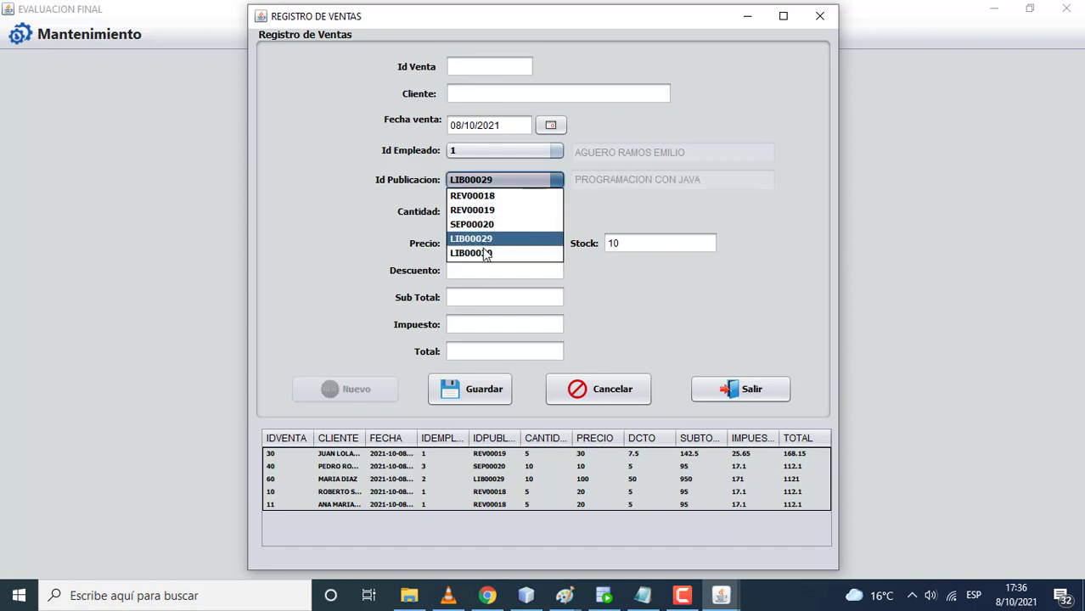
click(487, 252)
Enter sale ID 55 and client UNIVERSIDAD AB, and assign the sale to employee ID 2
click(473, 71)
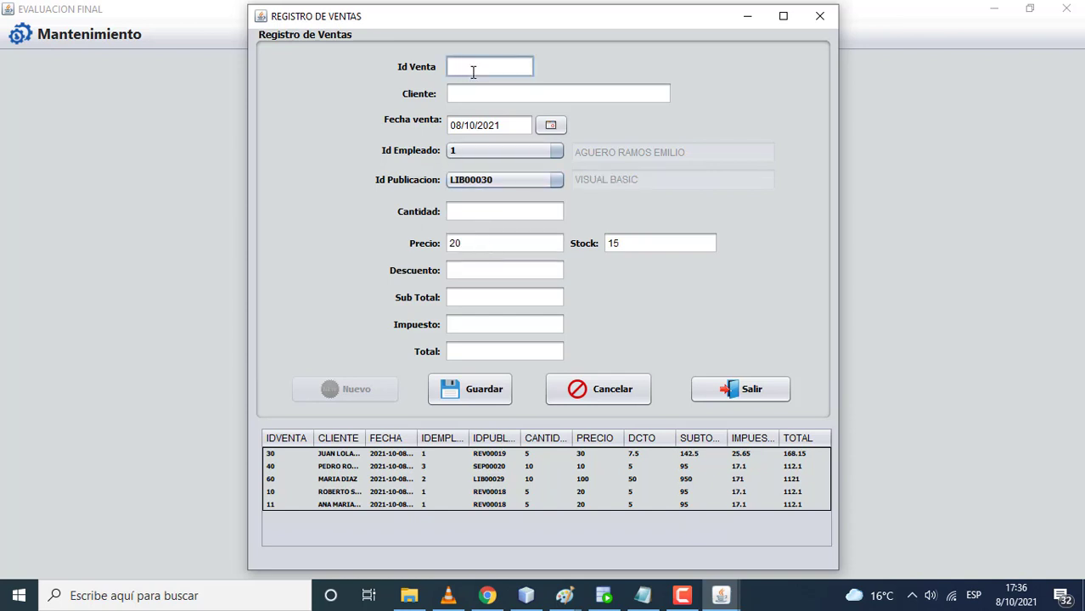
text(55)
click(463, 93)
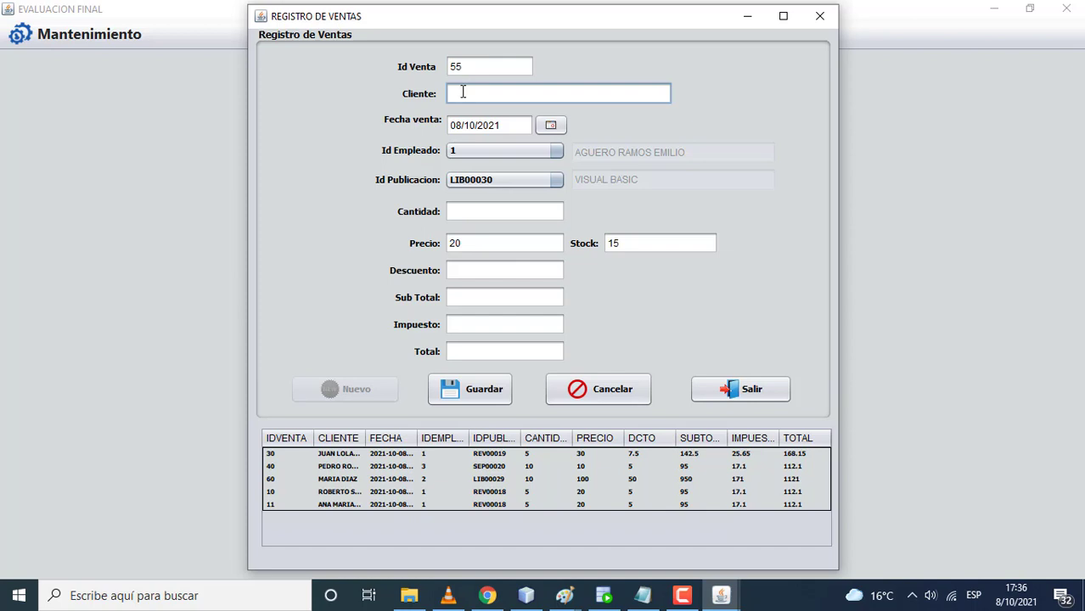
text(UNIVERSIDAD AB)
click(481, 149)
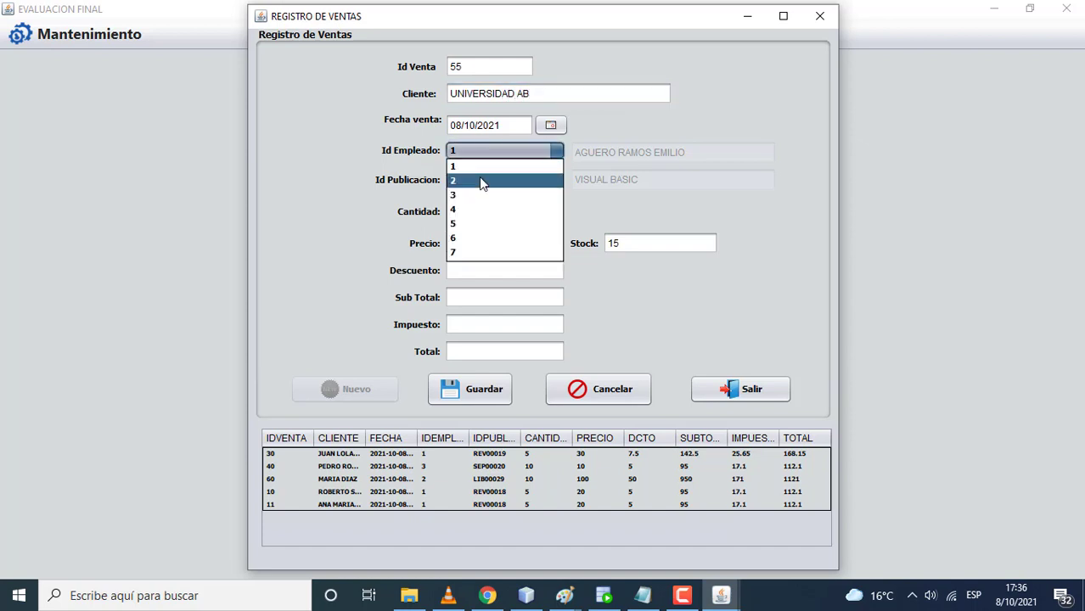
click(479, 180)
Set the LIB00030 sale's quantity to 5 and its date to 07/10/2021, then save it and close the sales register
click(476, 212)
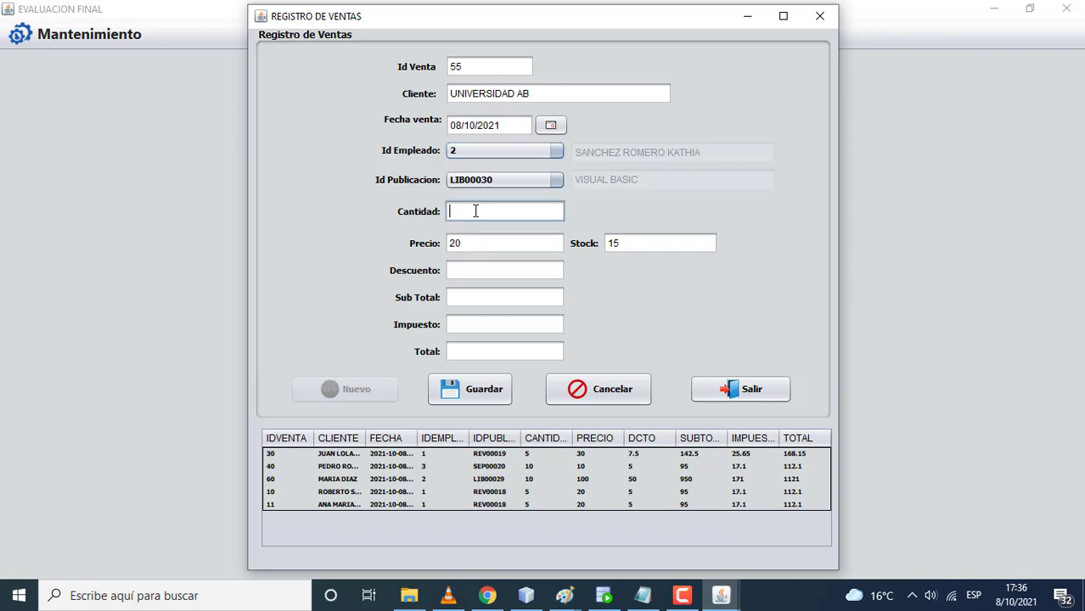
text(5)
click(549, 126)
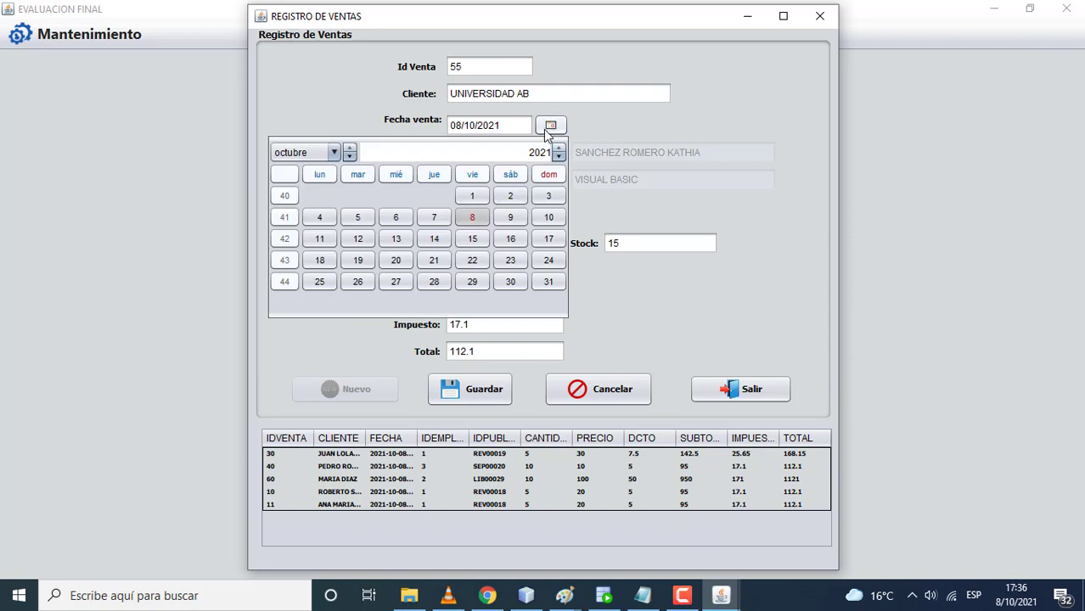
click(432, 216)
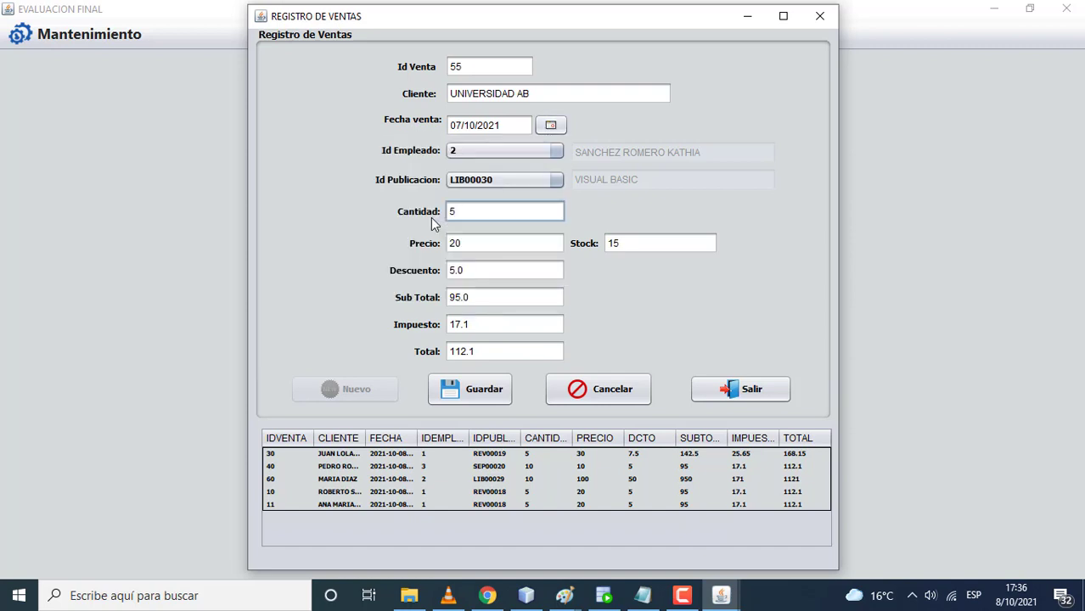
click(470, 387)
click(596, 326)
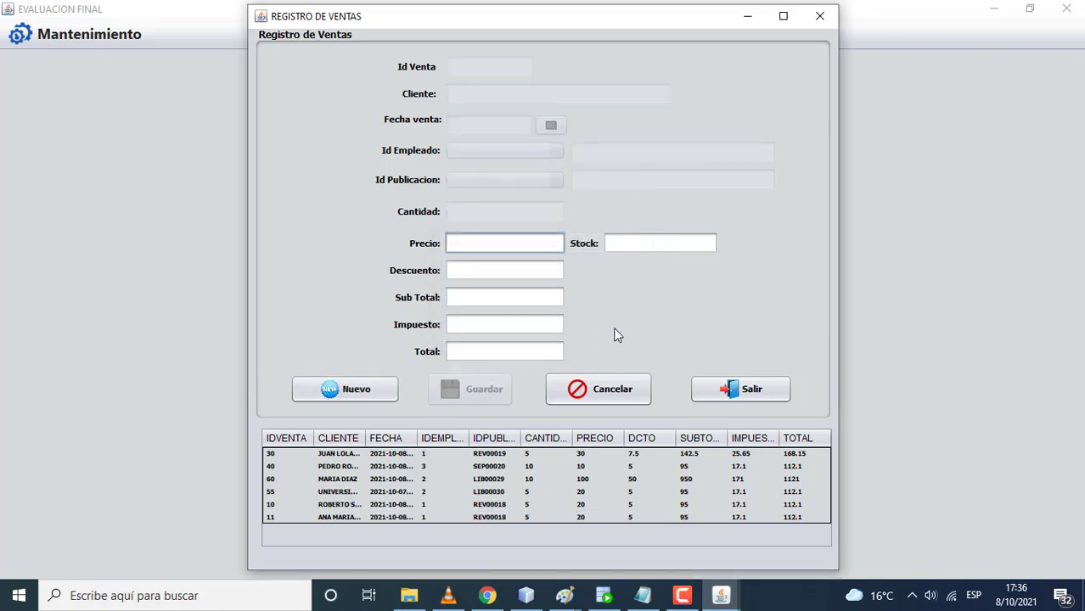
click(740, 389)
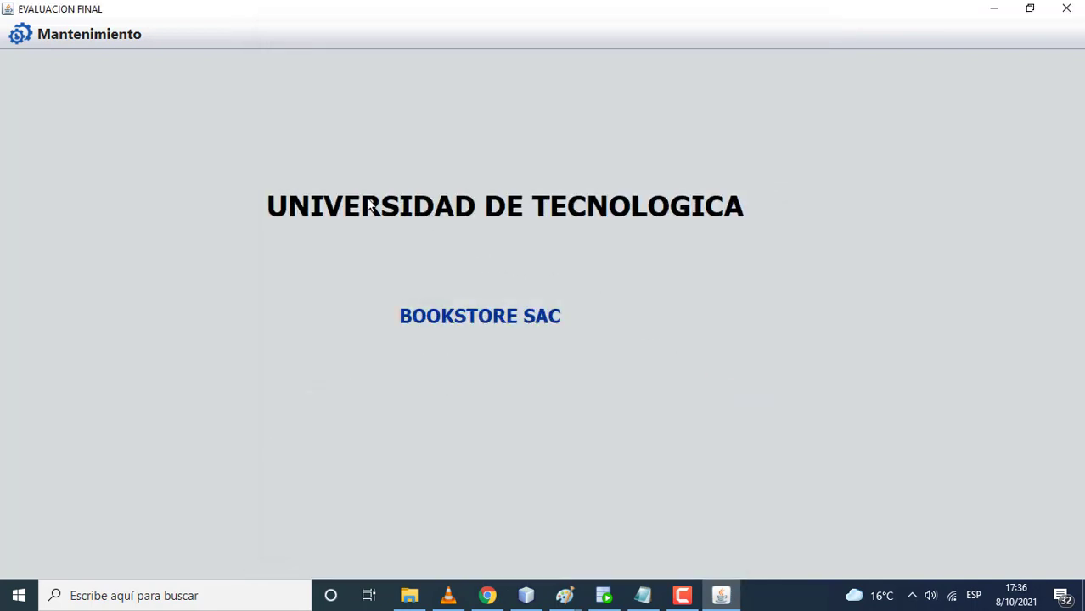
Open the sales query and look up the sales of publication types LIB and REV
click(127, 35)
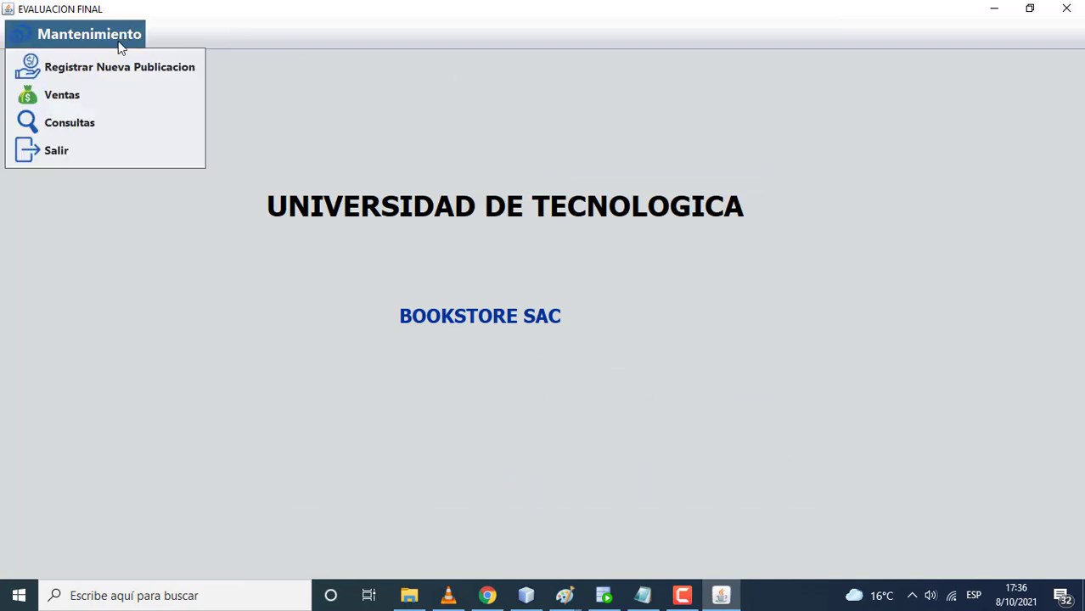
click(100, 113)
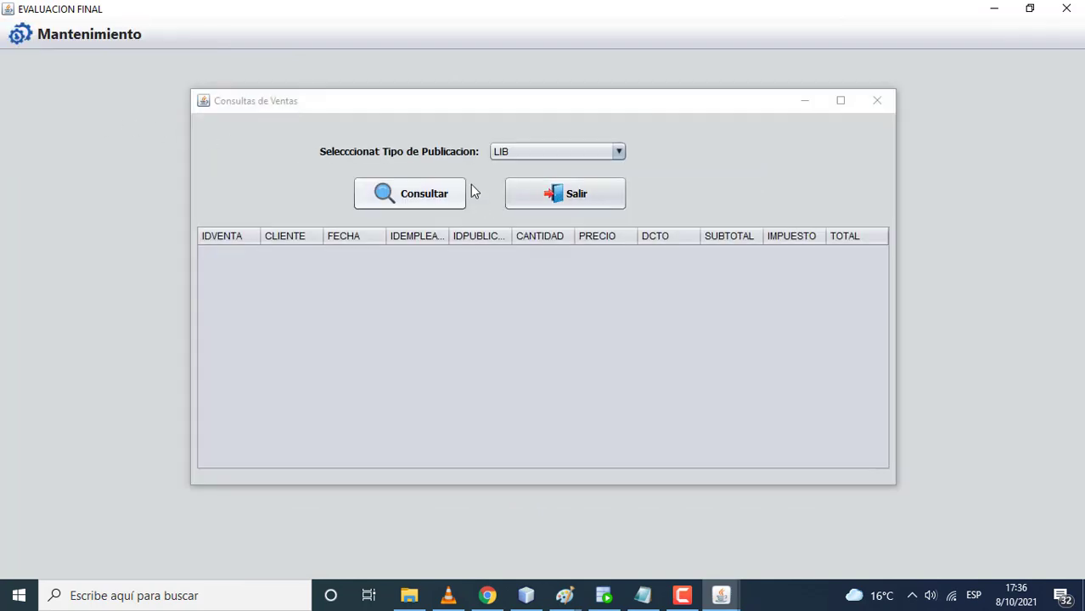
click(452, 200)
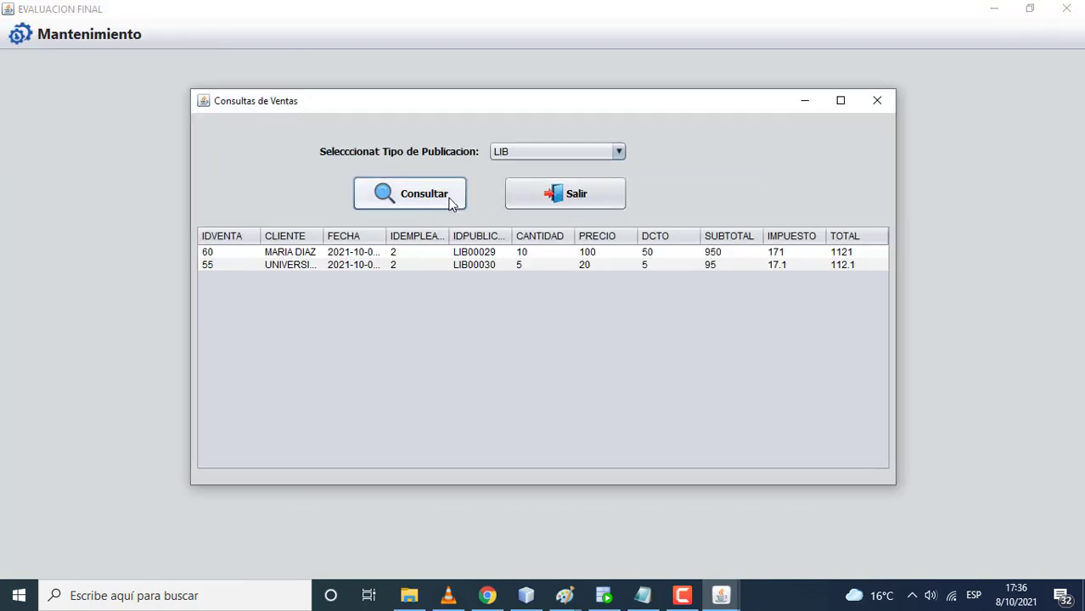
click(522, 154)
click(515, 181)
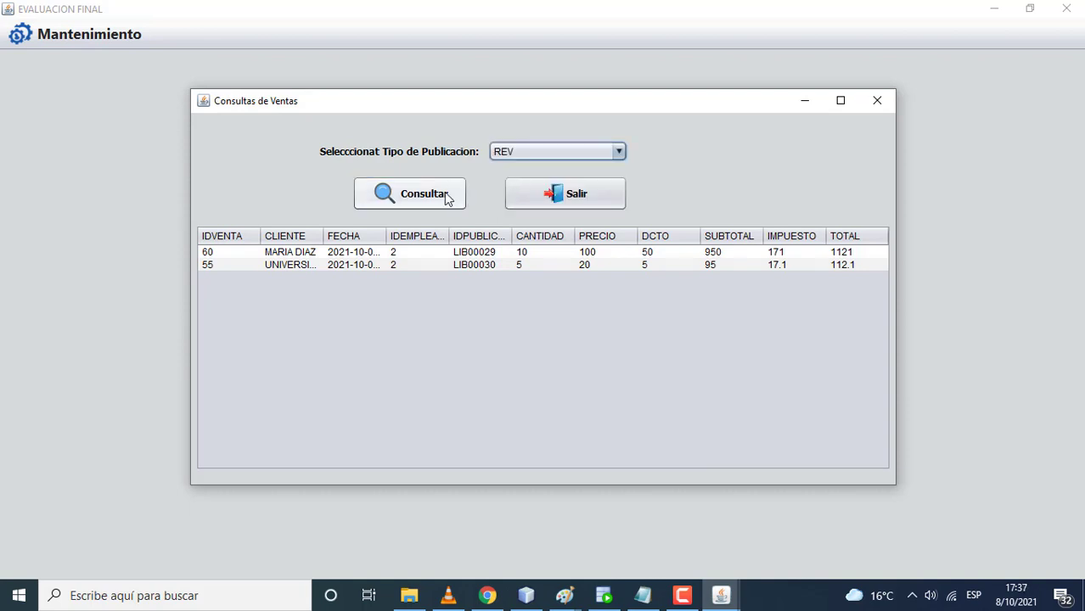
click(443, 199)
Look up the sales of publication type SEP and close the sales query
click(525, 153)
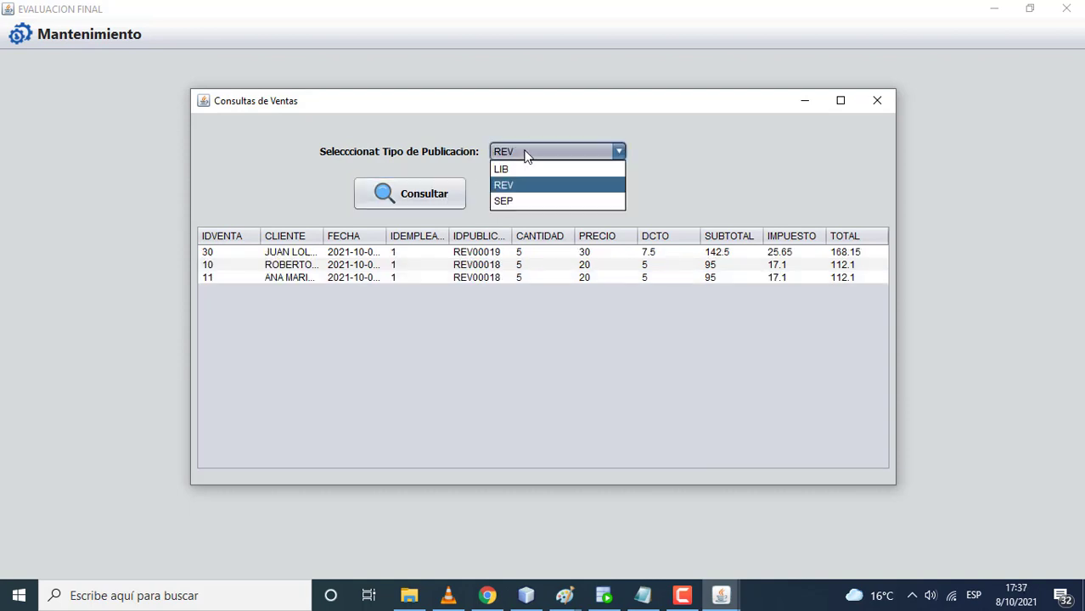
click(510, 200)
click(440, 198)
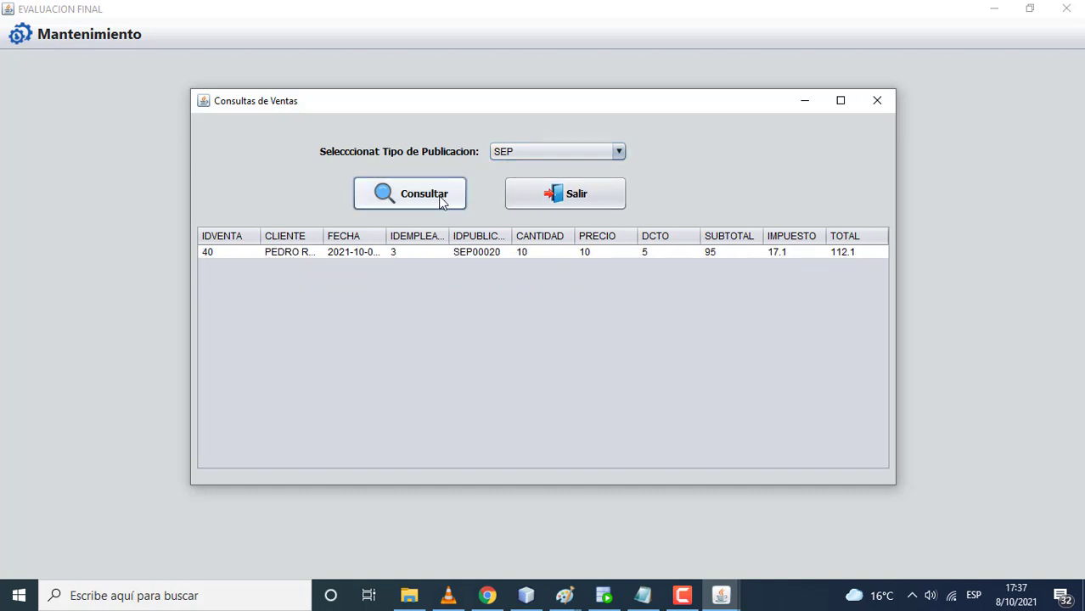
click(535, 200)
Open the sales register and start a new sale for publication SEP00020
click(89, 43)
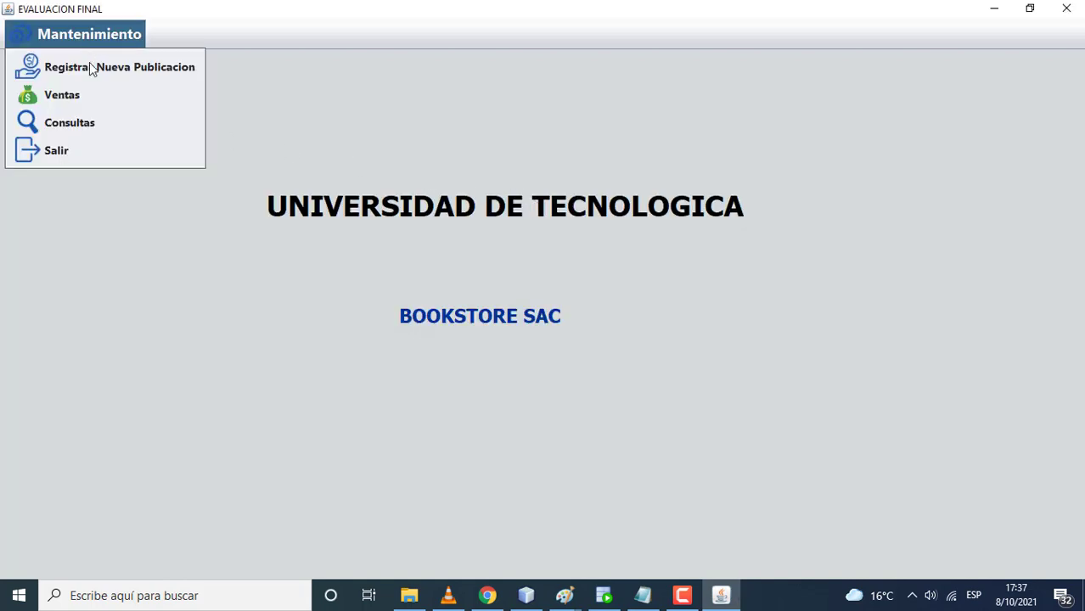
click(93, 90)
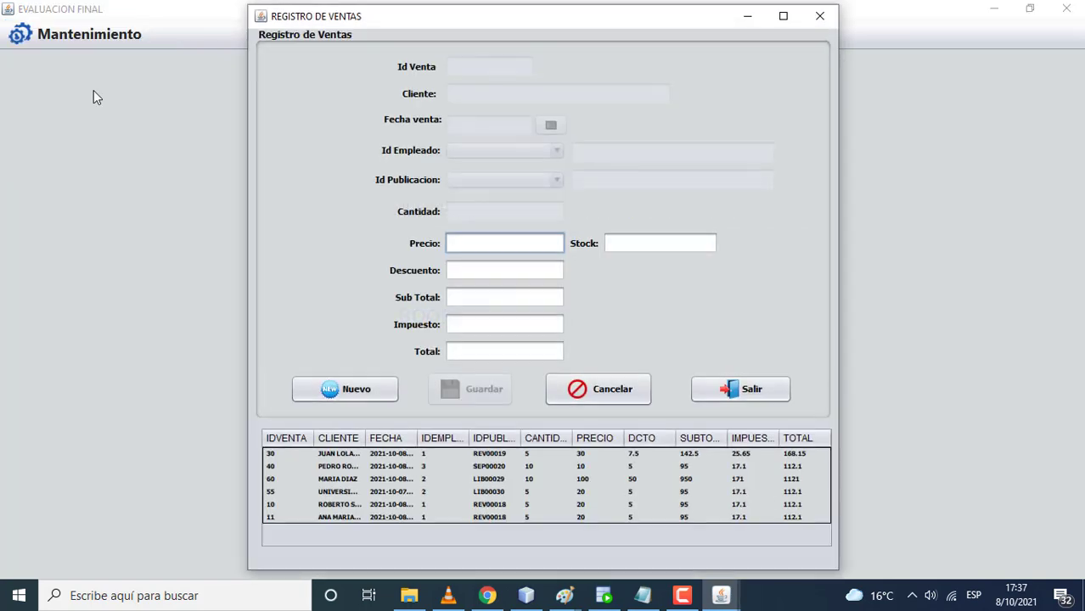
click(352, 388)
click(490, 181)
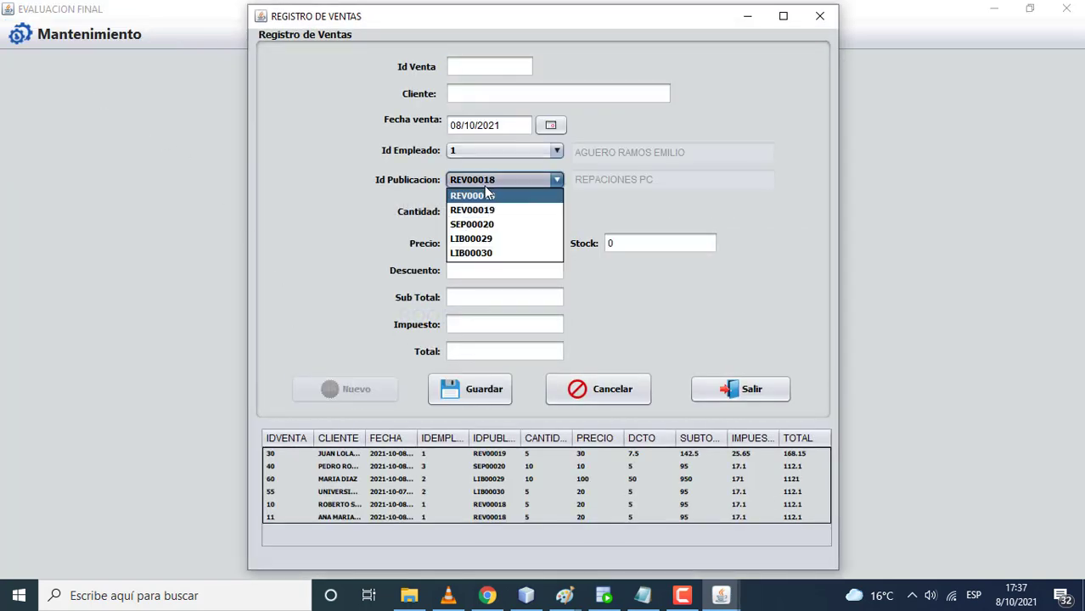
click(479, 221)
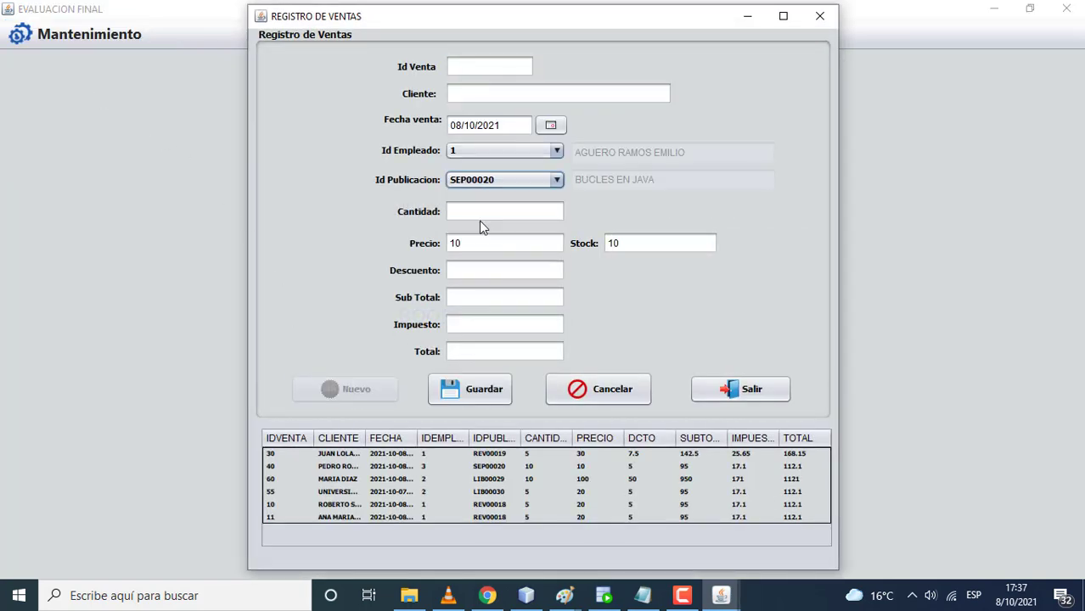
Enter sale ID 70 and the client's full name for the SEP00020 sale
click(469, 73)
text(70)
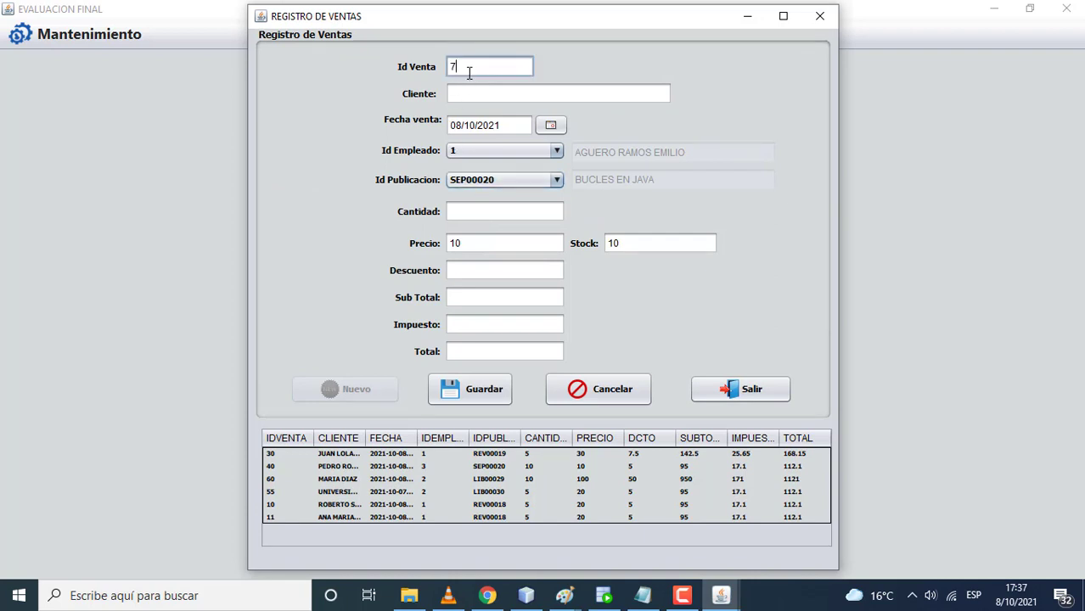
click(467, 91)
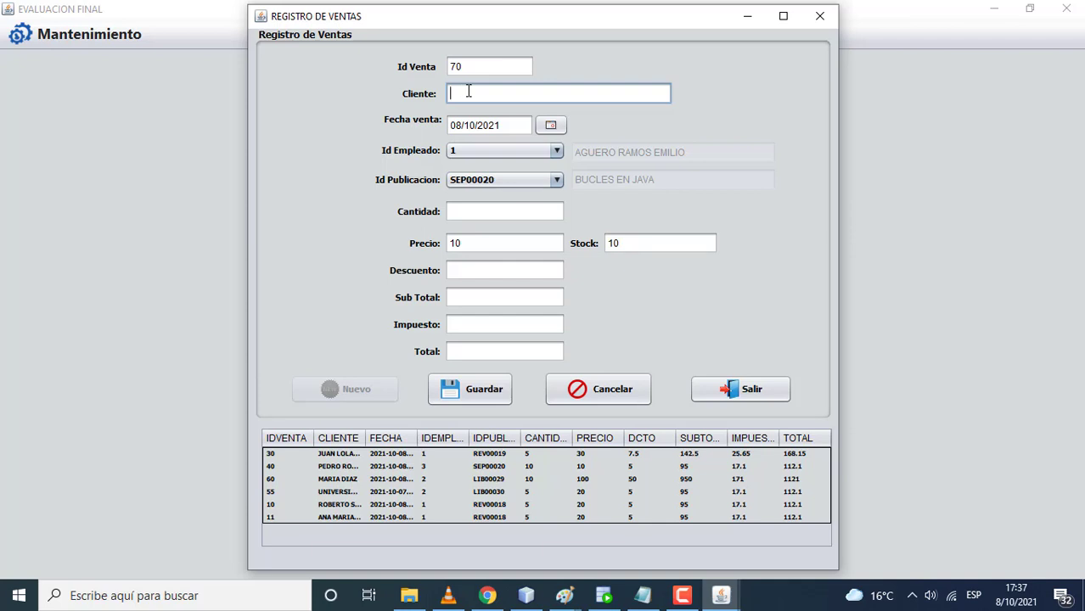
text(ROSARIO LINARES)
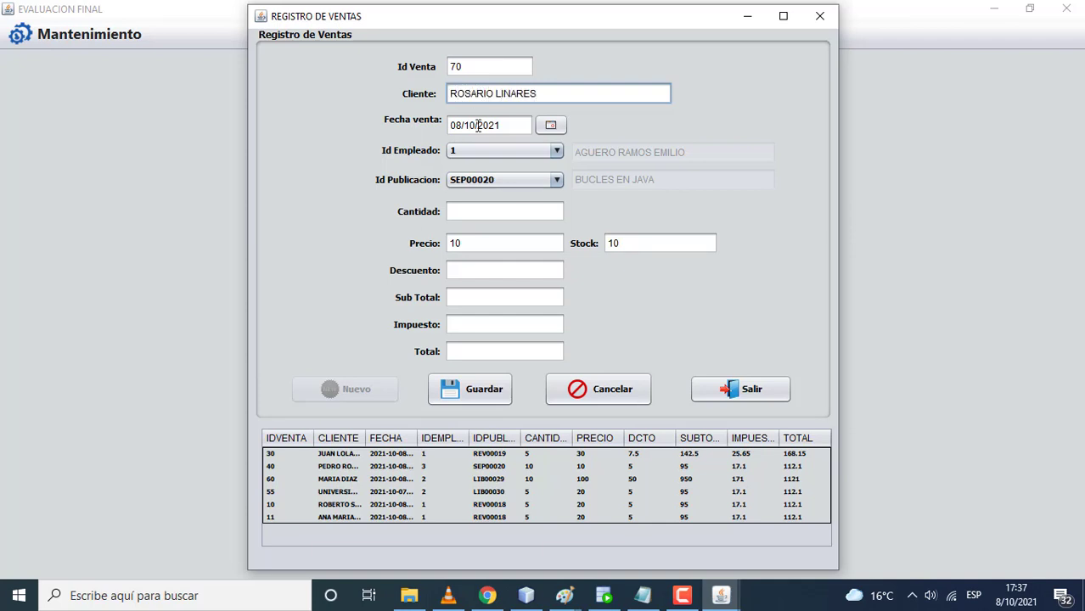
Set the sale's quantity to 5, save the sale, and close the sales register
click(489, 204)
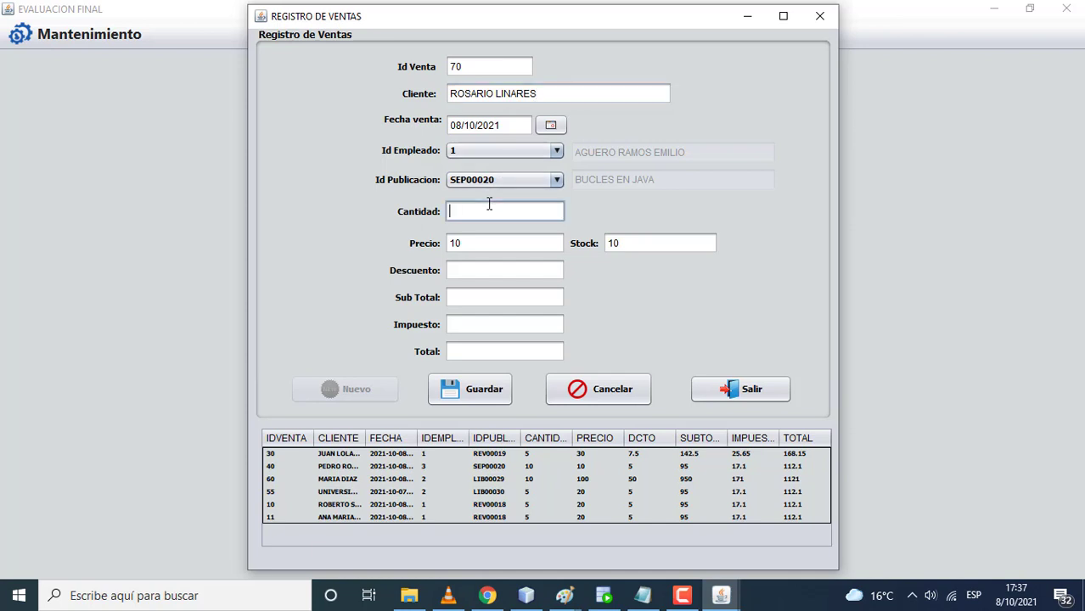
text(5)
click(494, 393)
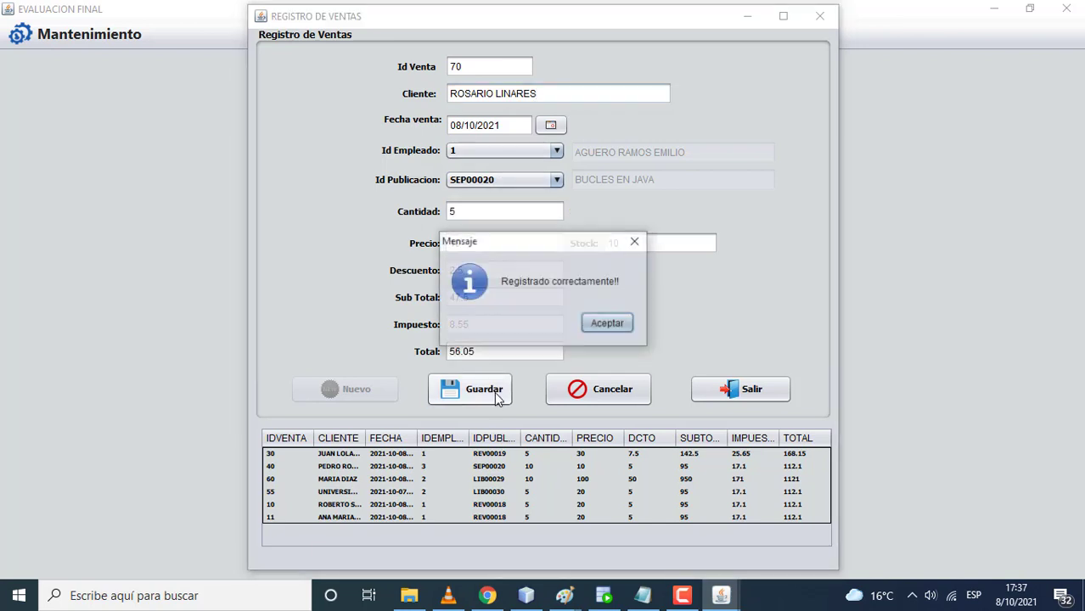
click(603, 326)
click(716, 394)
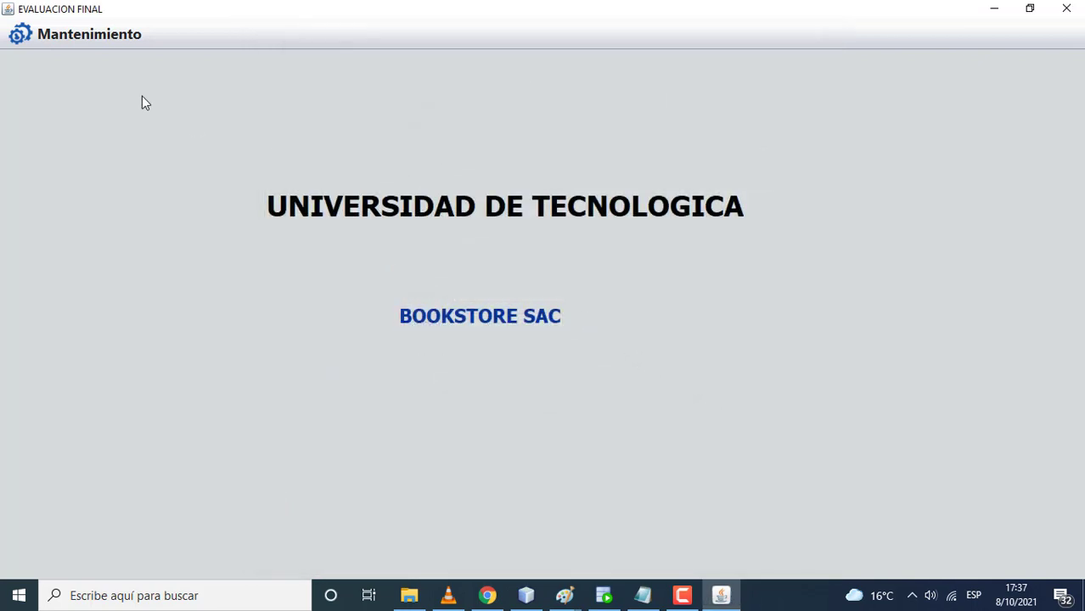
Reopen the sales query, look up the SEP sales to check the newly saved one, and close the query
click(48, 30)
click(71, 120)
click(508, 153)
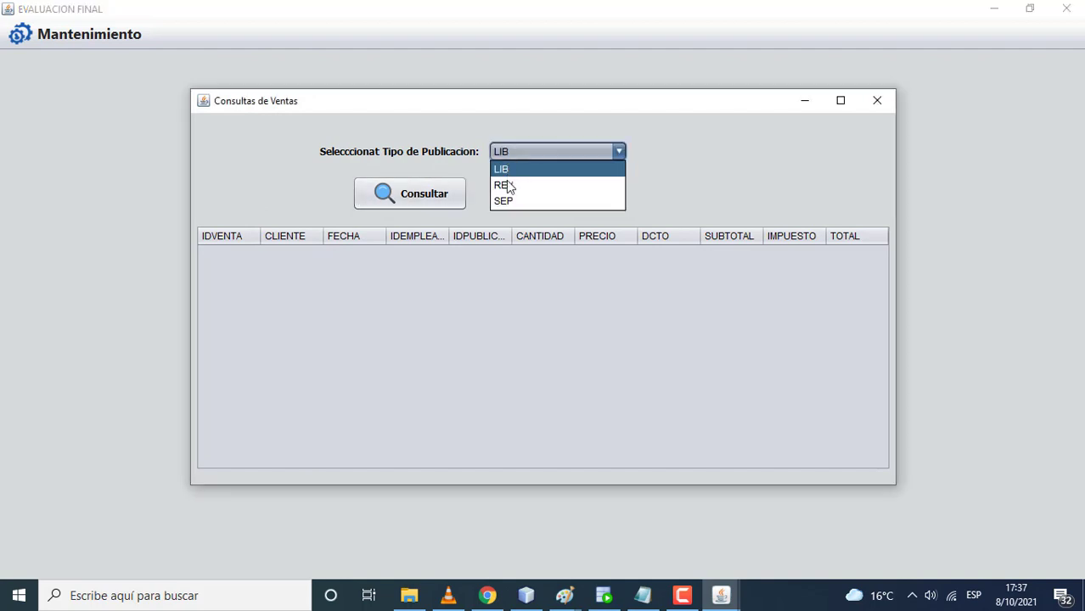
click(501, 201)
click(430, 202)
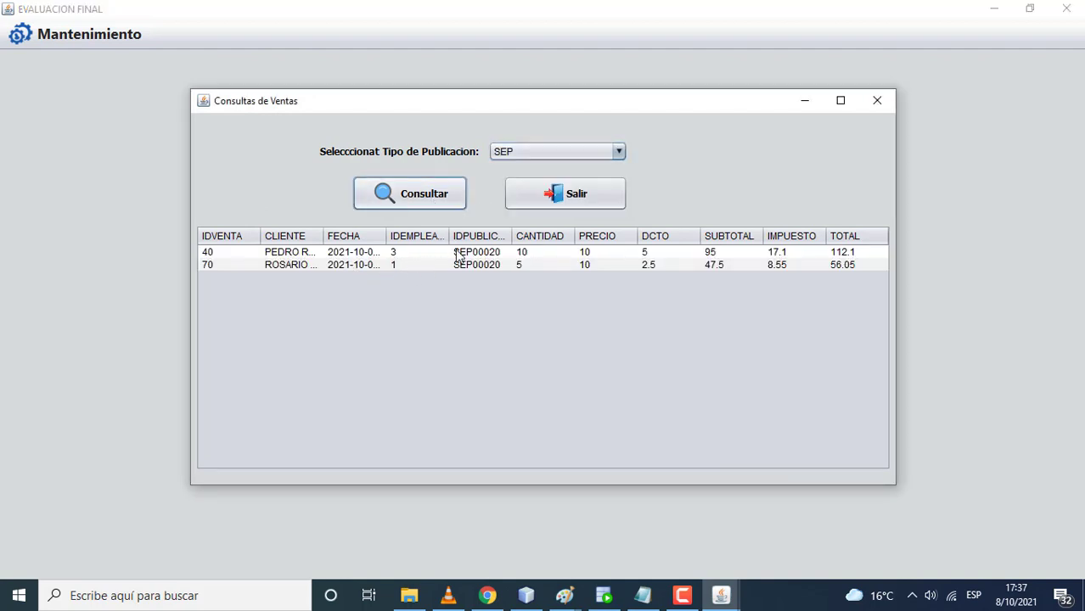
click(577, 204)
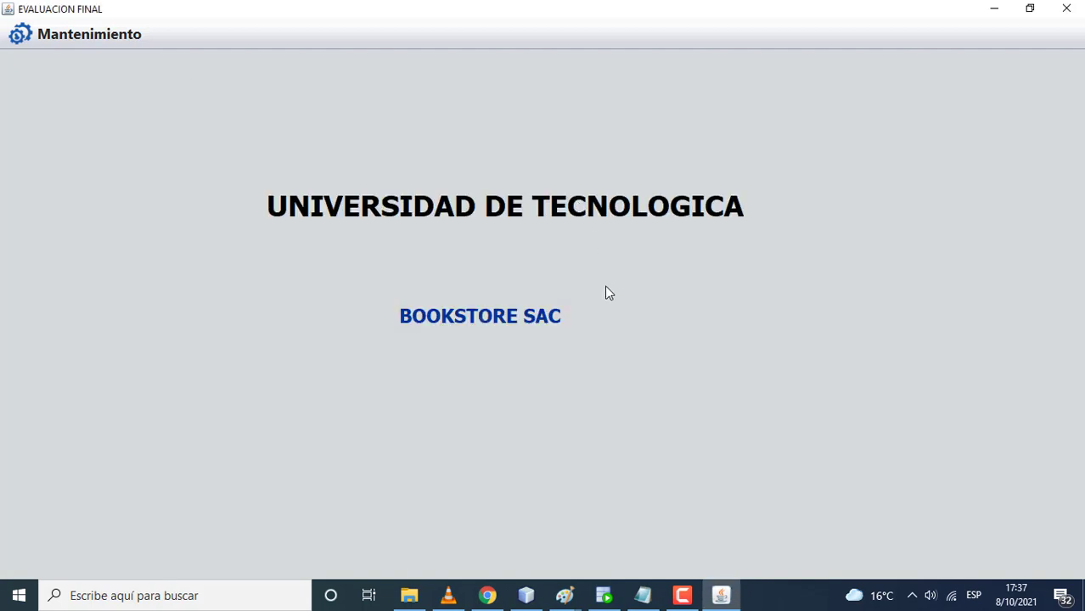
click(683, 594)
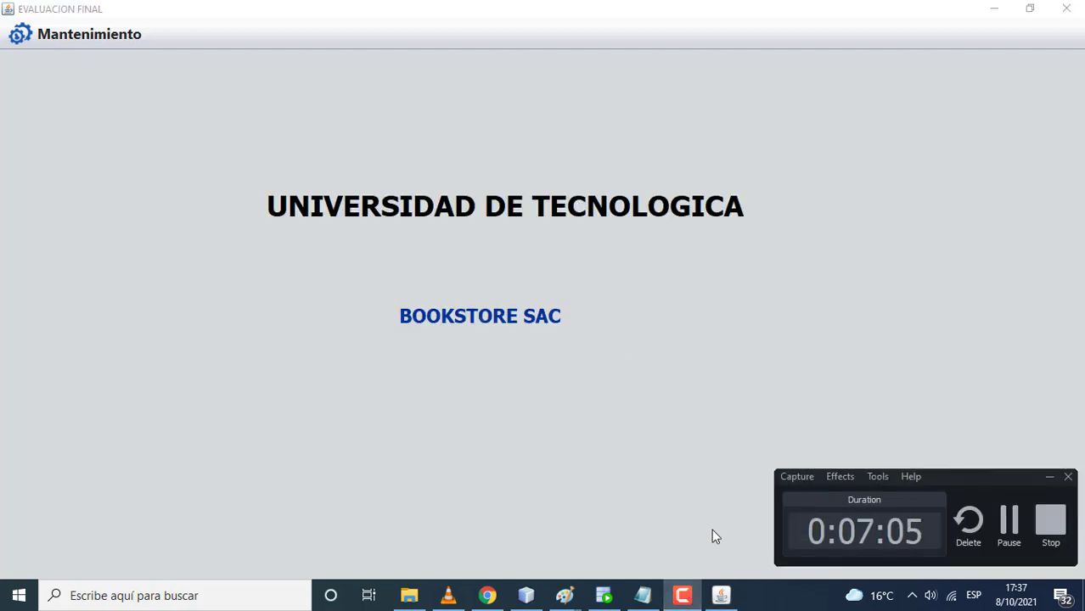